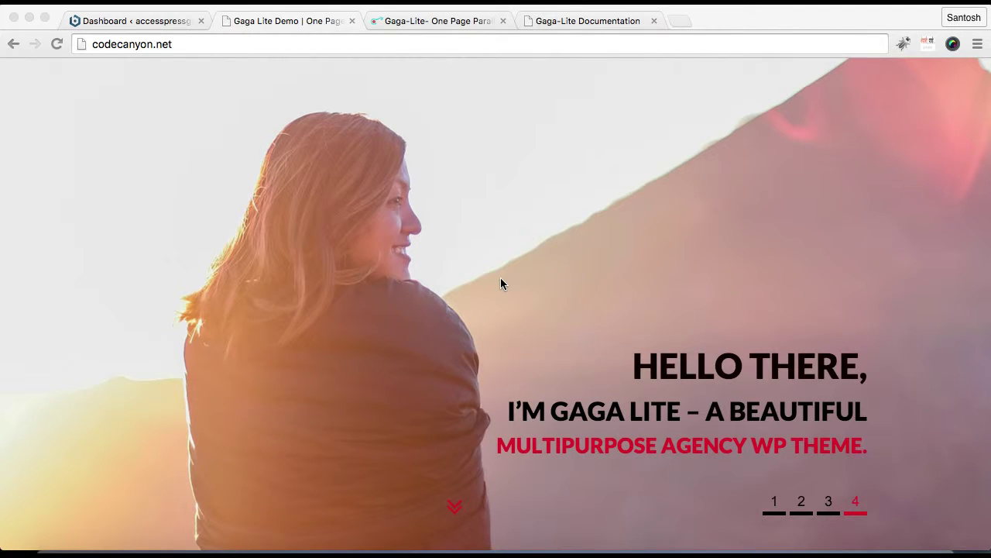
- Scroll through the Gaga Lite demo page's sections down to the Client Section logos
scroll(595, 411, "down", 3)
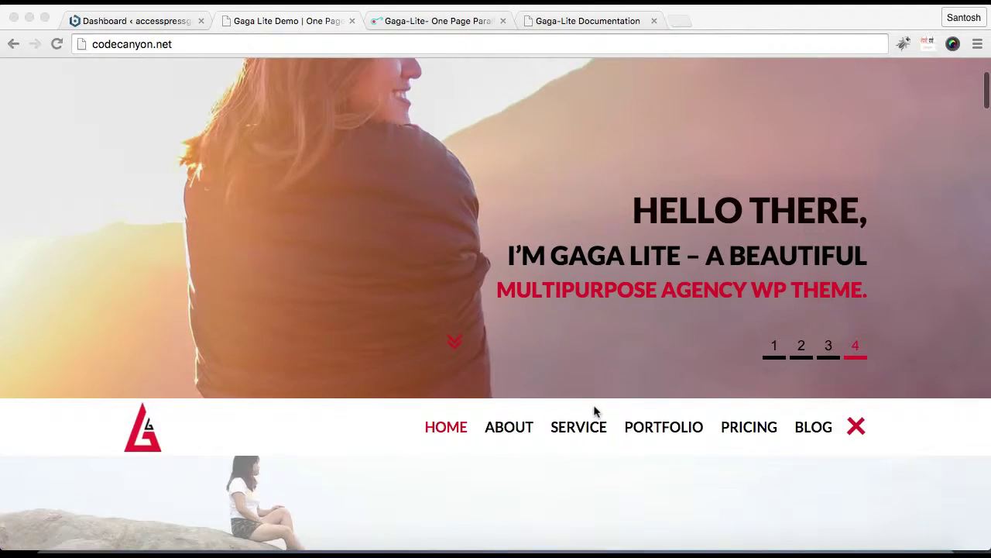
scroll(594, 406, "up", 2)
scroll(594, 406, "down", 5)
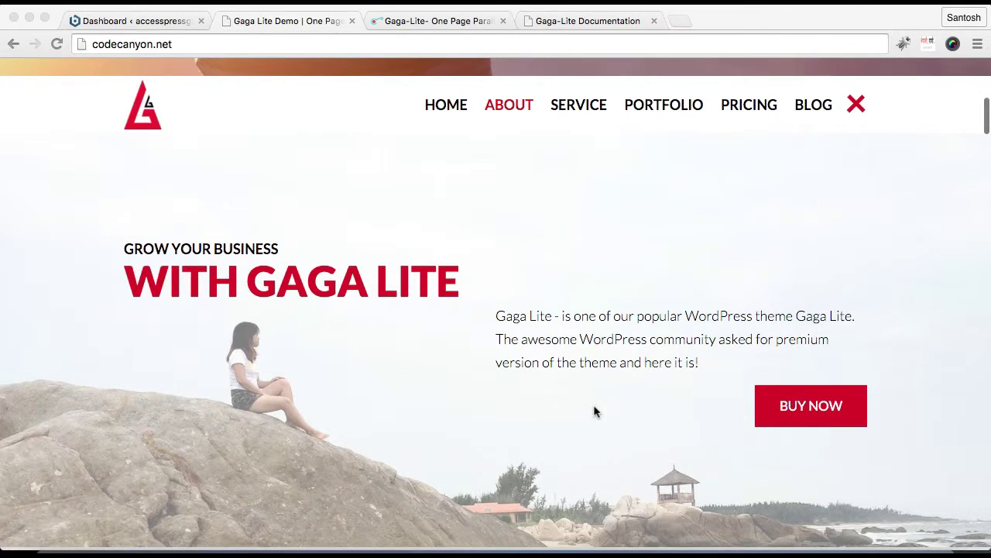
scroll(524, 405, "down", 6)
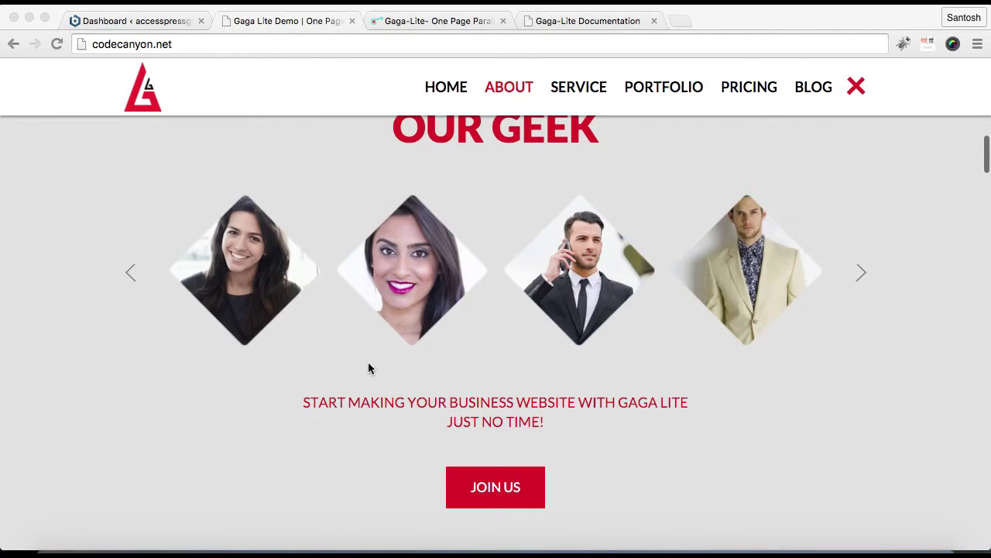
scroll(401, 428, "down", 5)
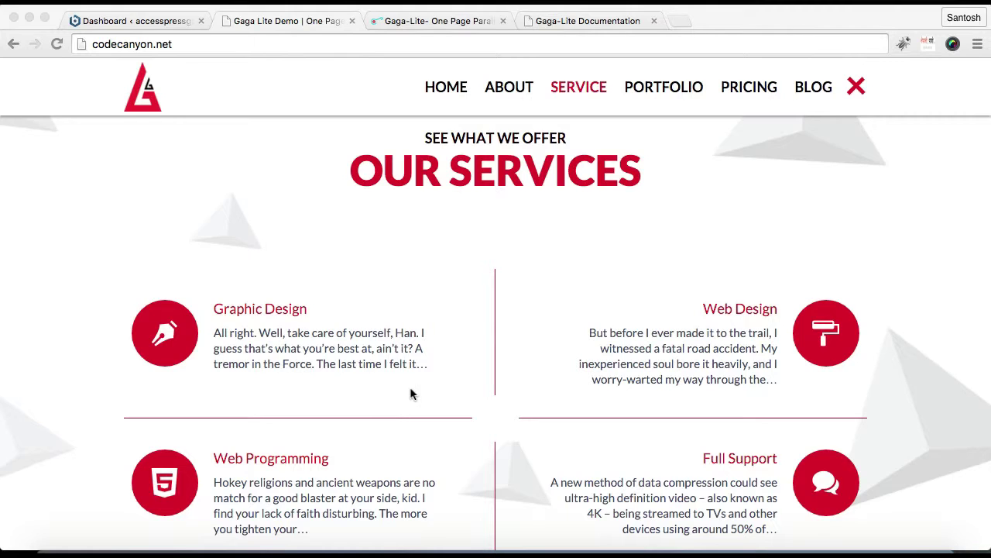
scroll(411, 394, "down", 8)
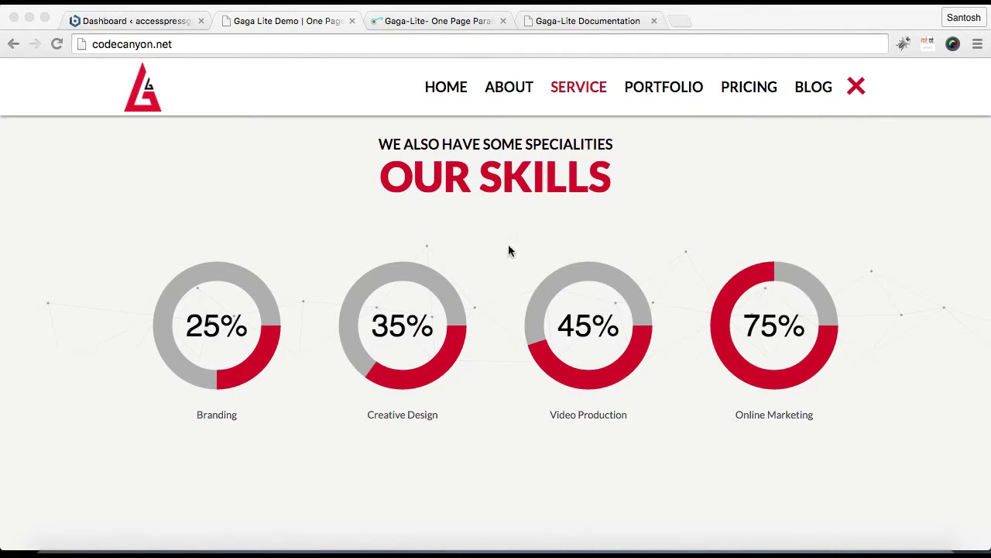
scroll(523, 375, "down", 5)
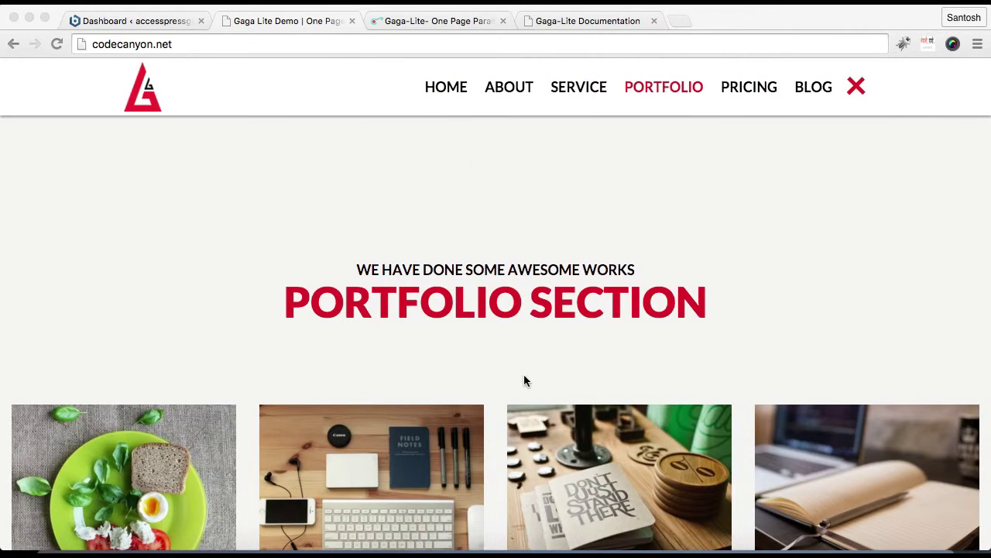
scroll(524, 380, "down", 7)
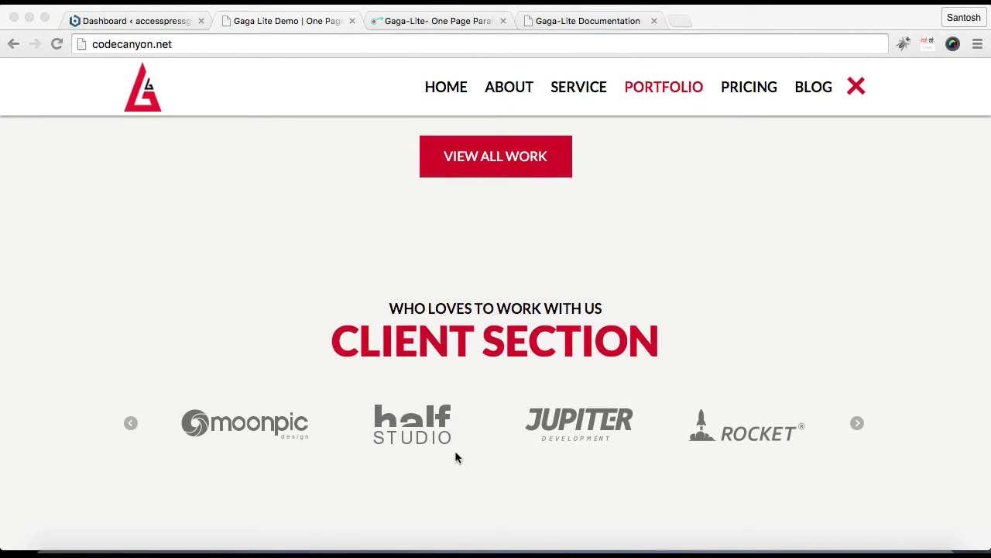
scroll(457, 457, "down", 2)
scroll(457, 457, "up", 5)
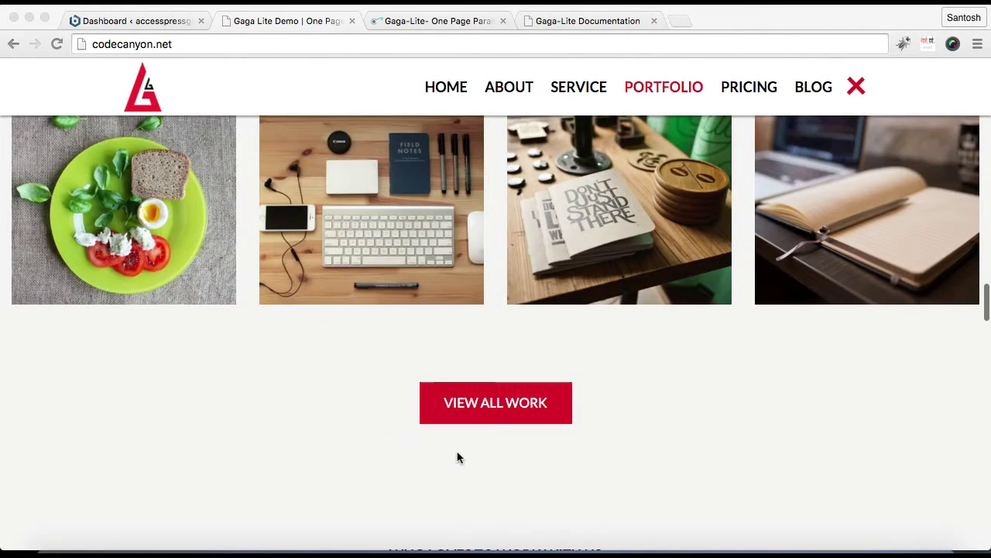
- From the Dashboard, open the Customizer at Home Page Setting > Skill Section
left_click(175, 23)
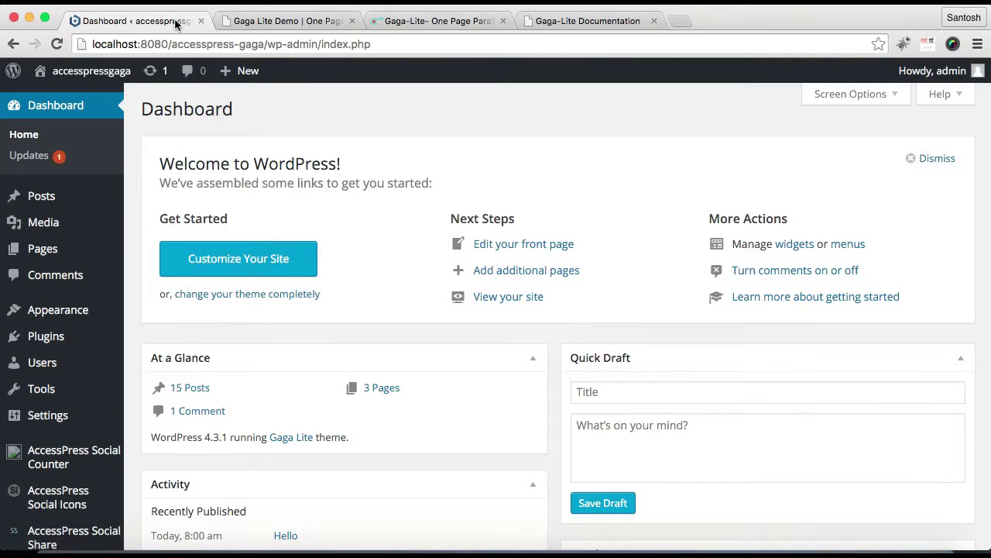
mouse_move(77, 306)
scroll(77, 302, "down", 1)
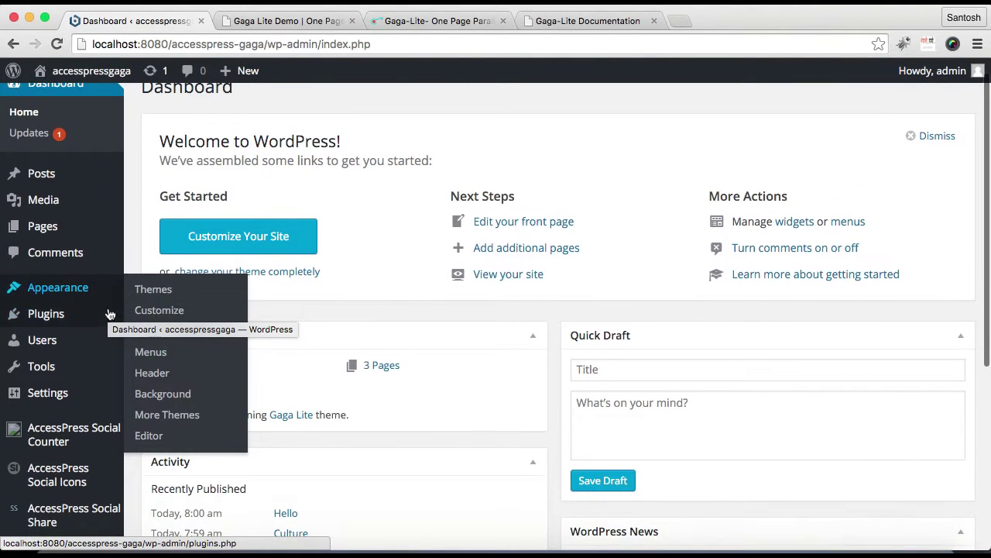
left_click(157, 318)
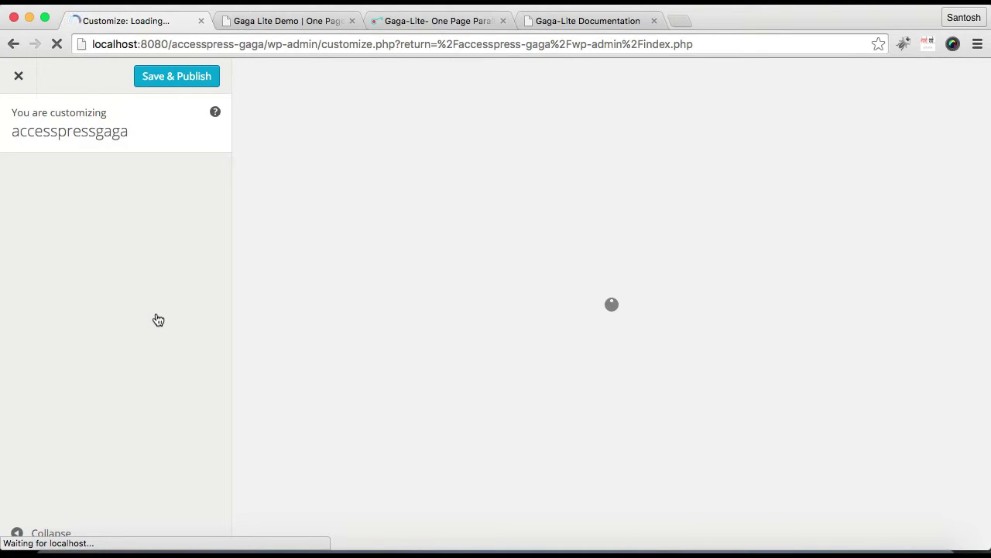
scroll(132, 331, "down", 3)
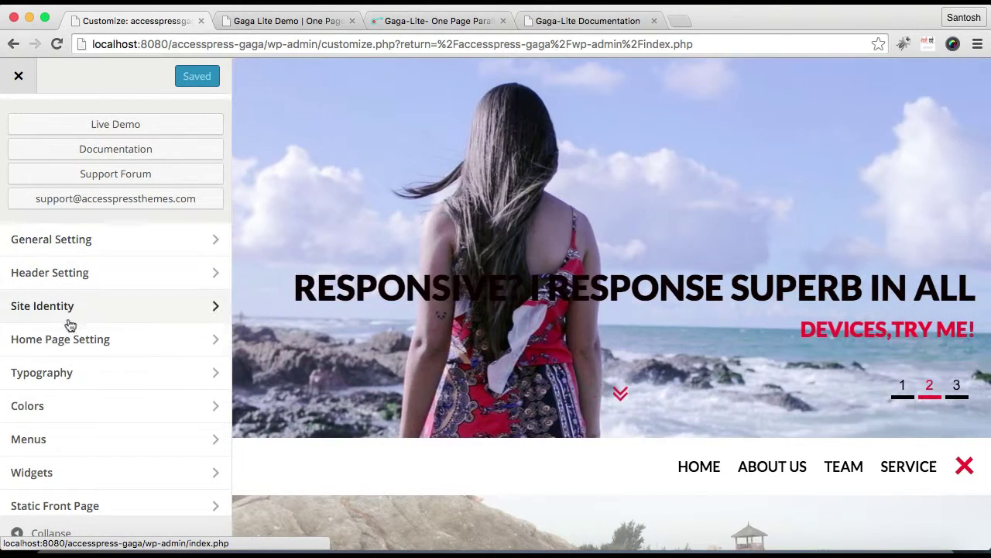
left_click(100, 341)
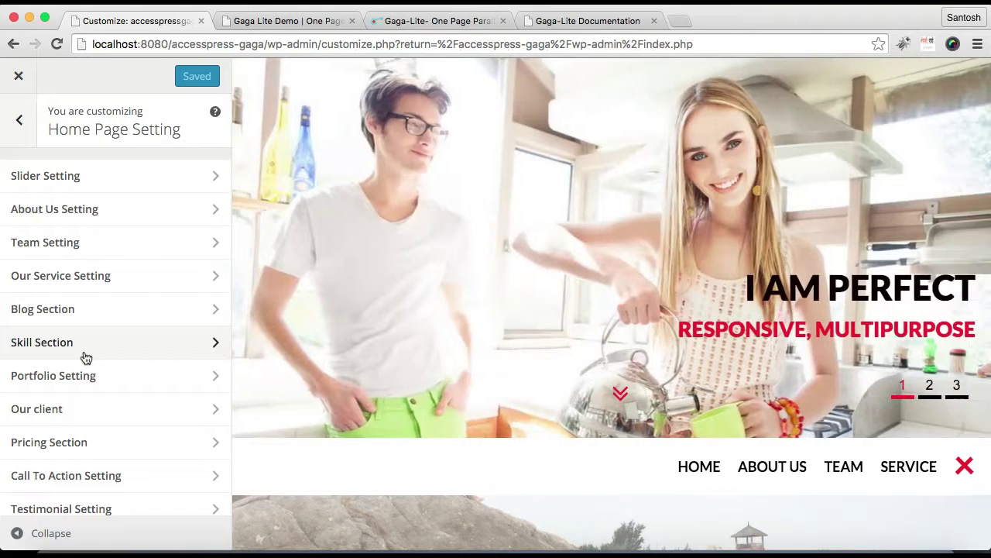
left_click(85, 354)
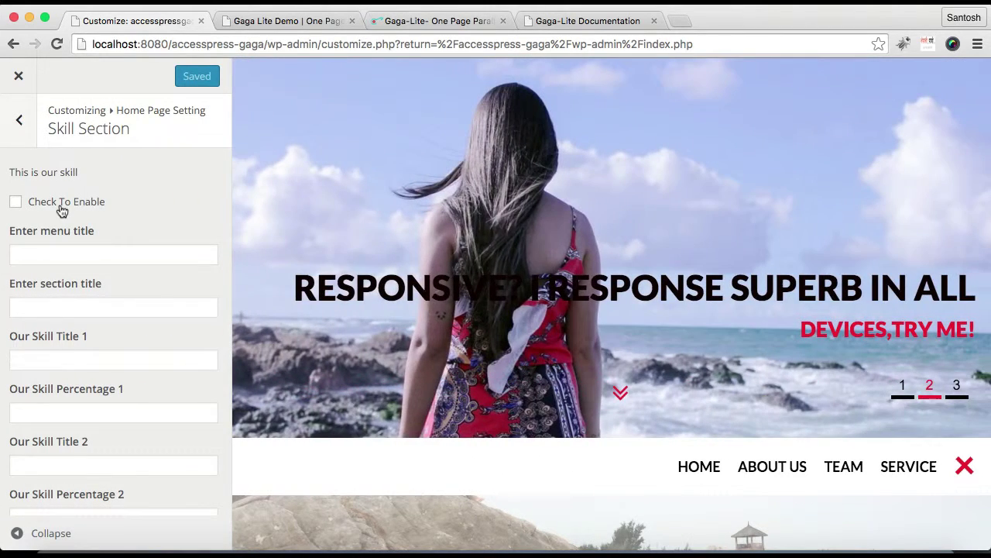
- Enable the Skill Section and give it the menu title 'Skills'
left_click(16, 203)
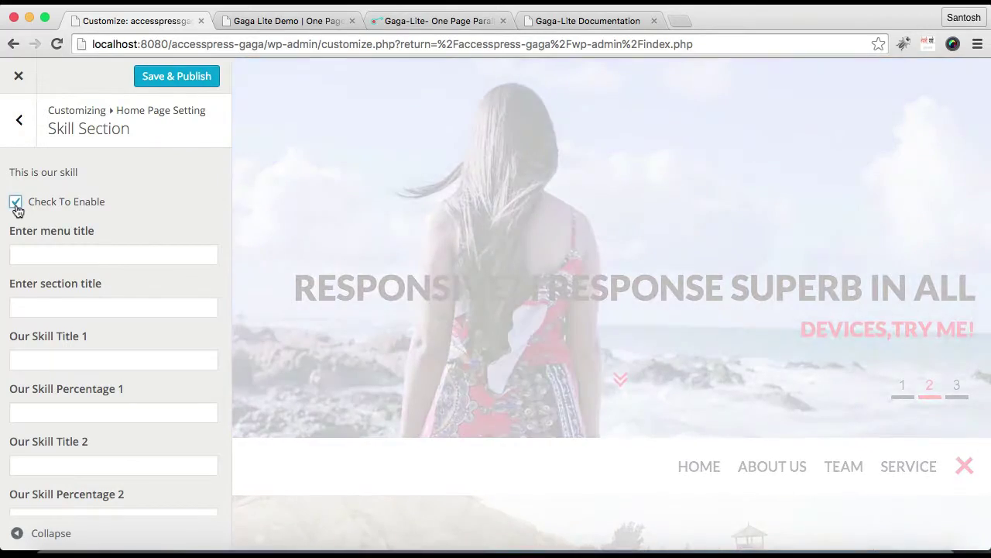
left_click(68, 252)
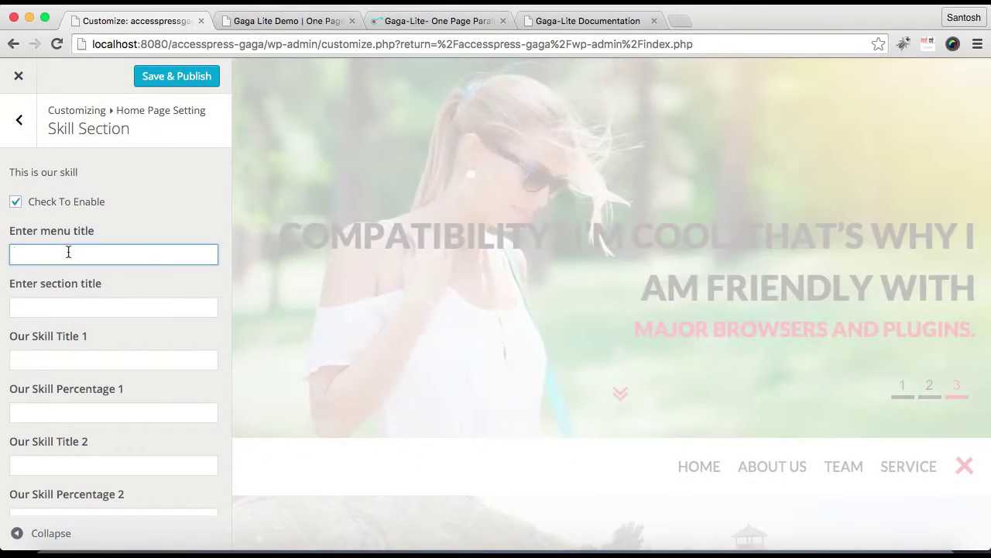
type("Skil")
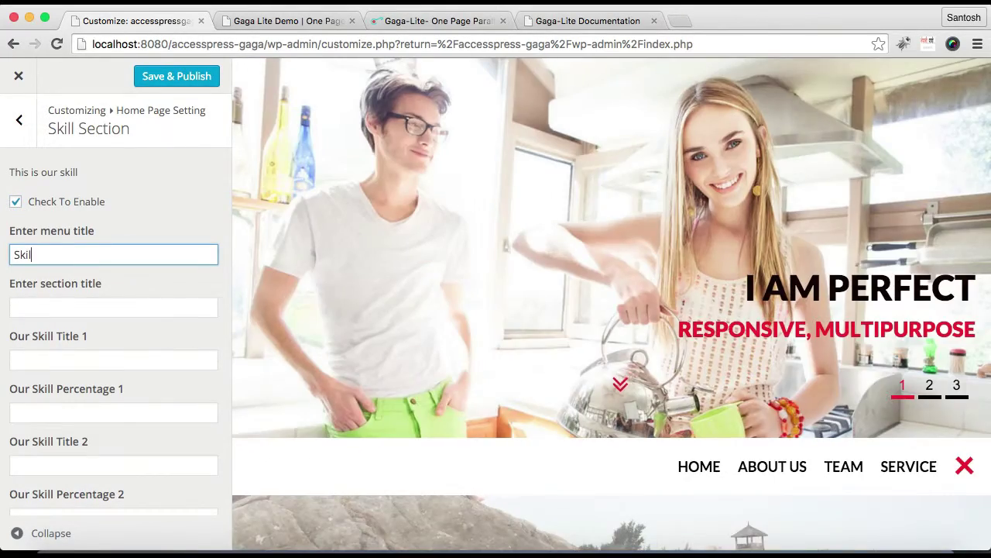
type("ls")
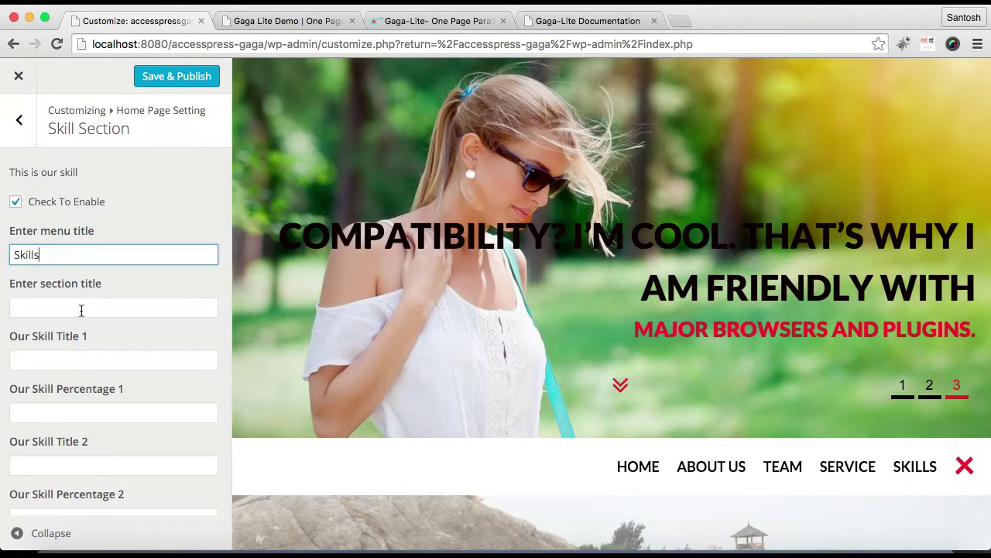
left_click(72, 310)
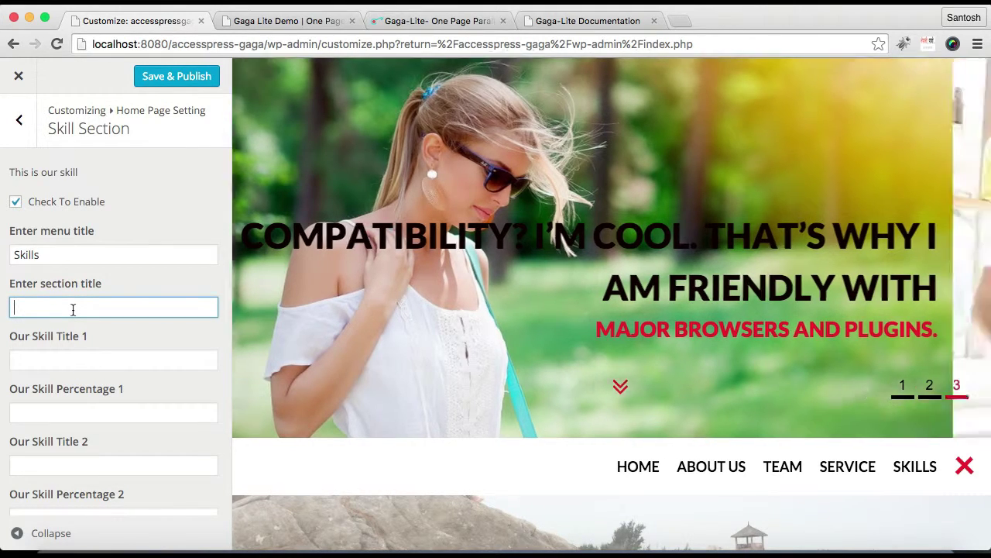
- Enter the section title '<span>We also have some skills</span>Our Skills', fixing the 'alo' typo
type("<span>")
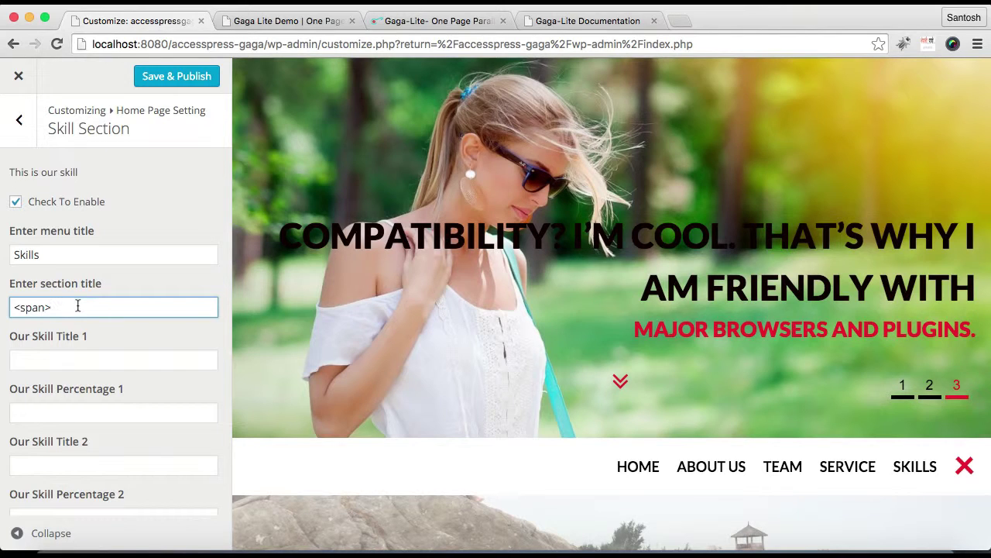
type("We a")
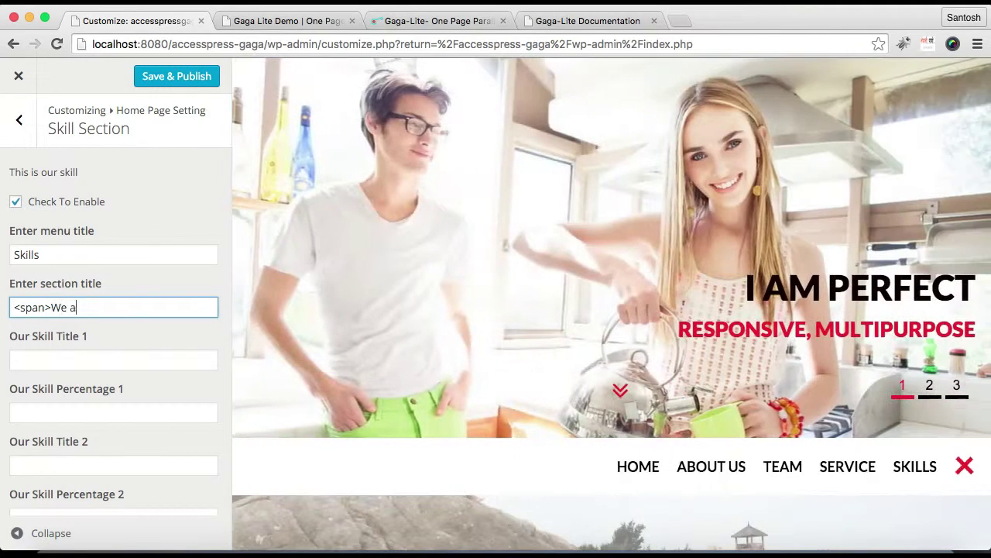
type("lo have some ")
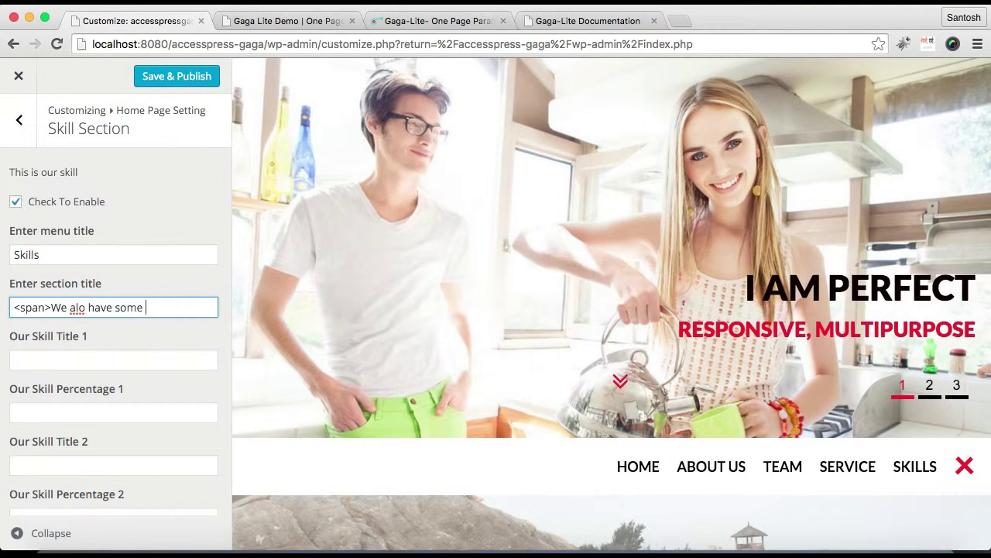
type("skill")
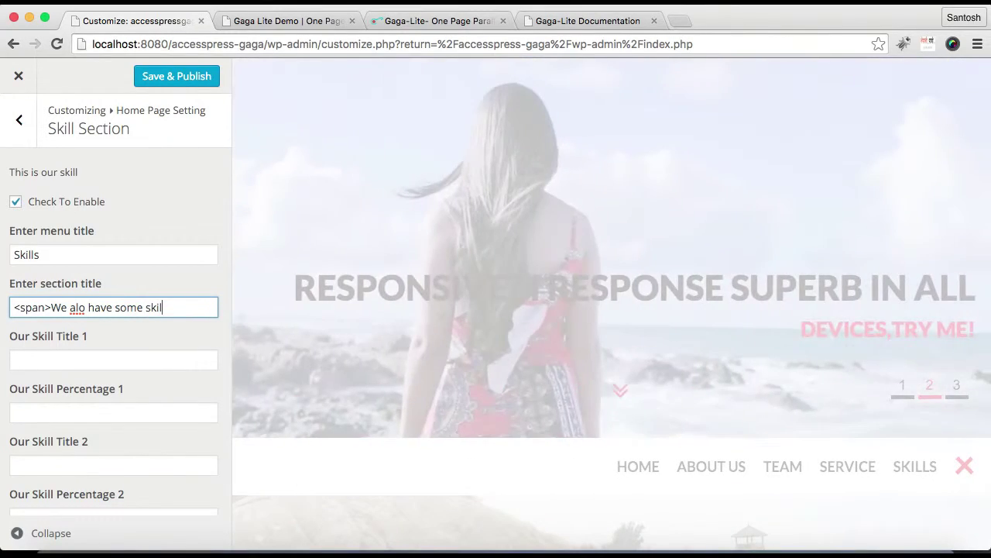
type("s</span>")
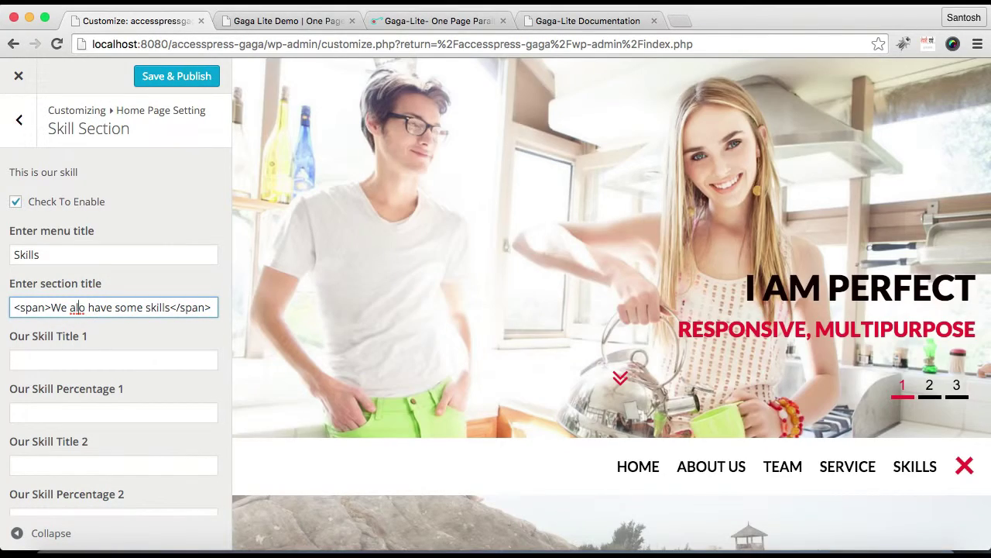
left_click(78, 308)
type("s")
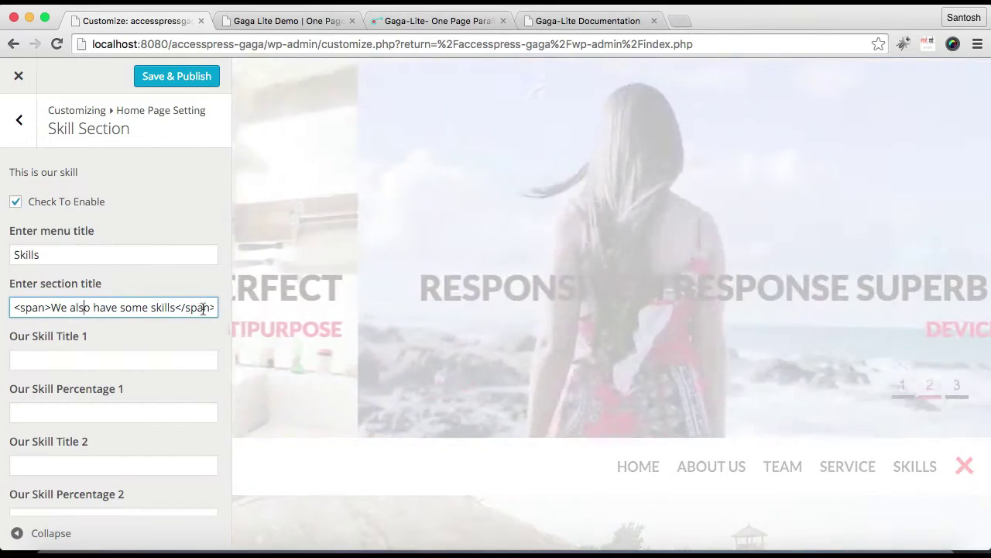
key("Right")
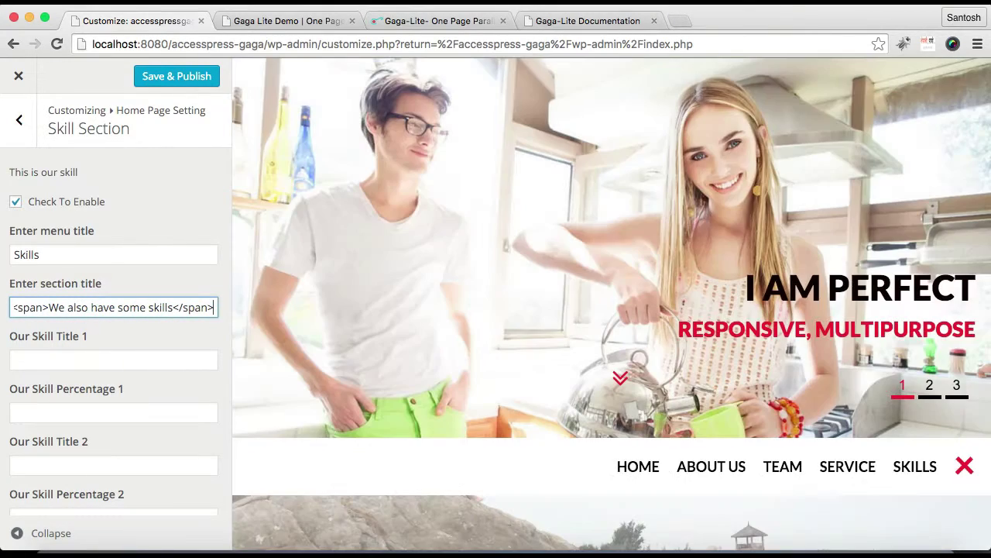
type("Our S")
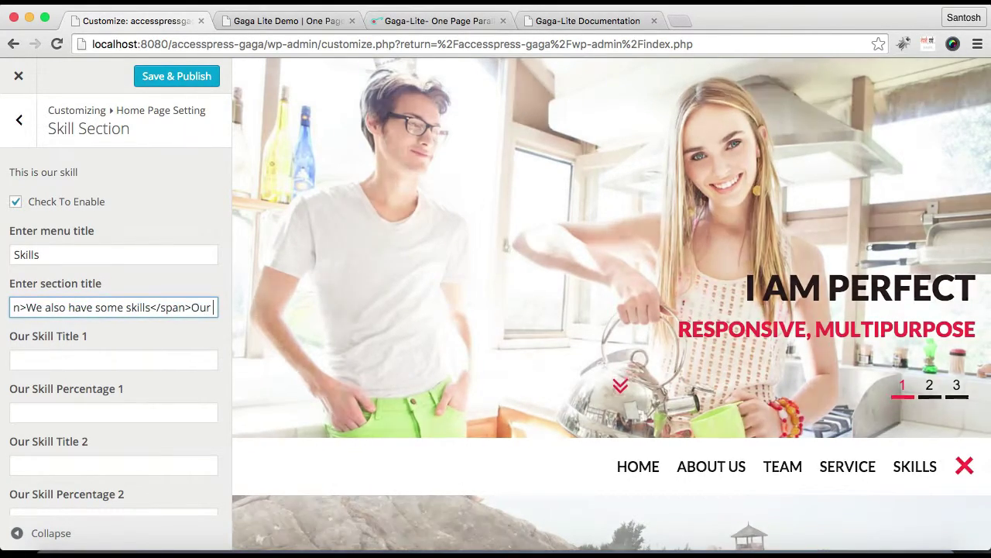
type("kills")
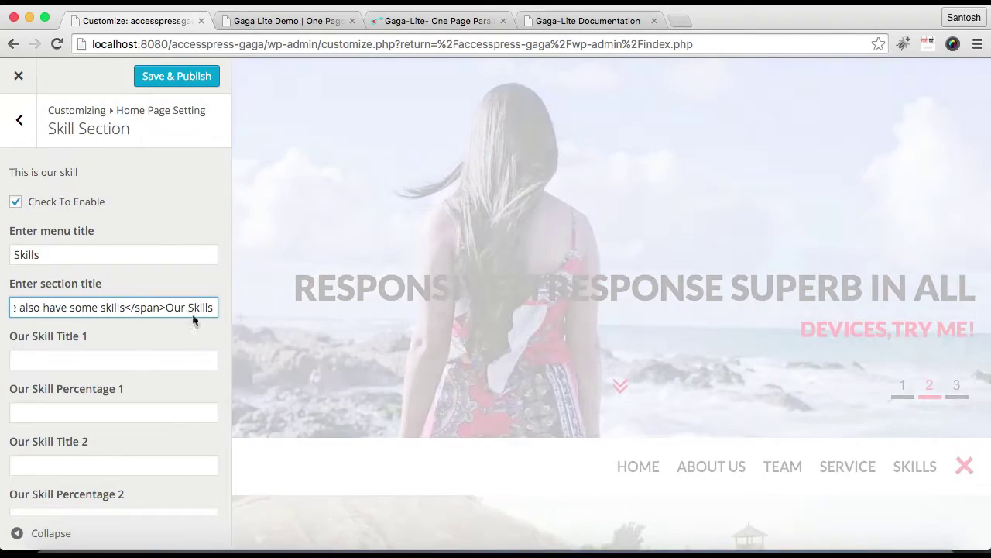
scroll(127, 343, "down", 1)
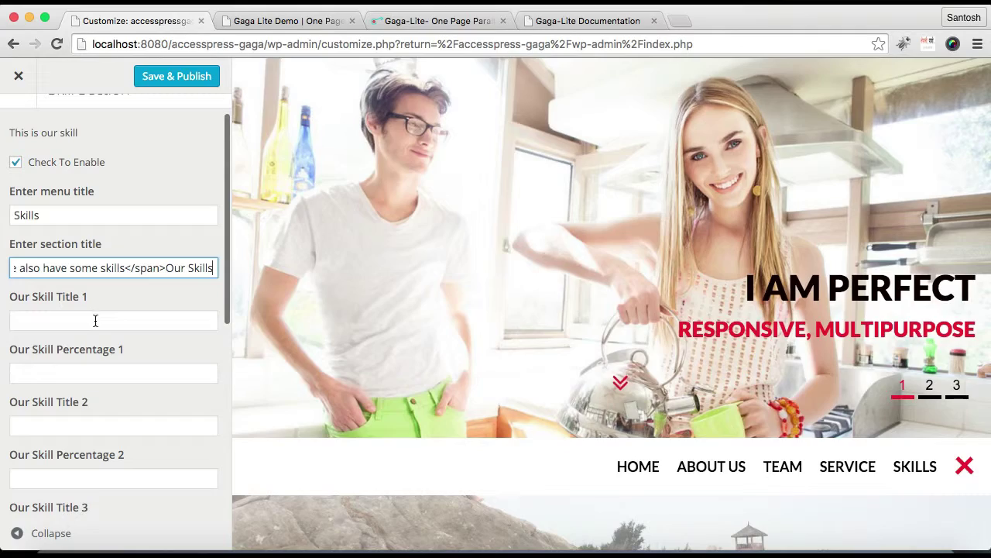
- Enter skill 1 as Full support at 96% and skill 2 as Easy Access at 50%
left_click(96, 320)
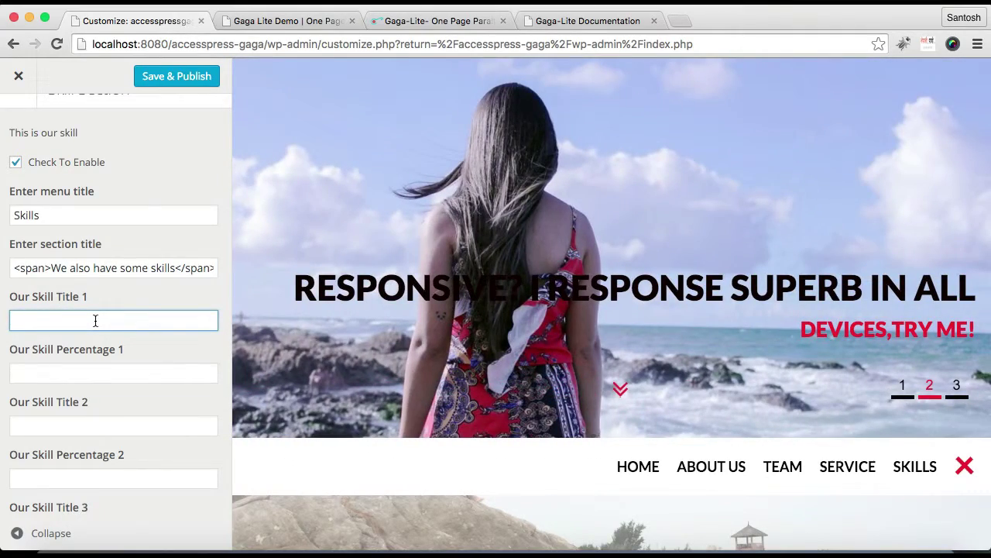
type("Full support")
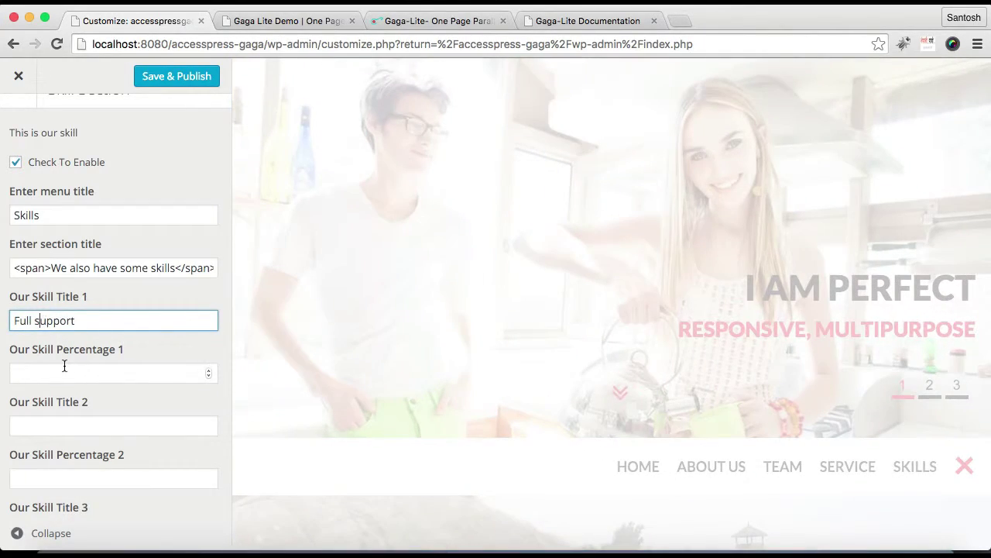
left_click(64, 366)
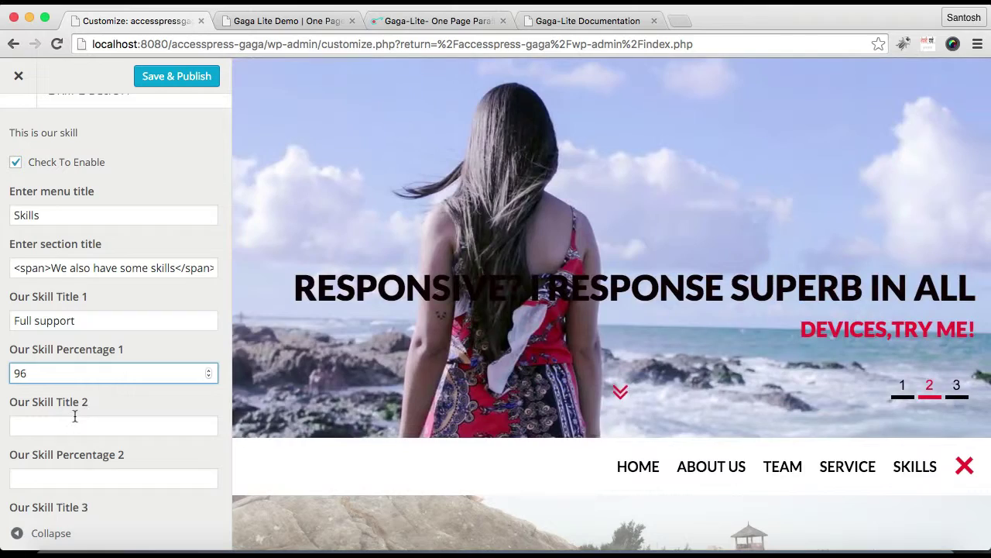
left_click(72, 424)
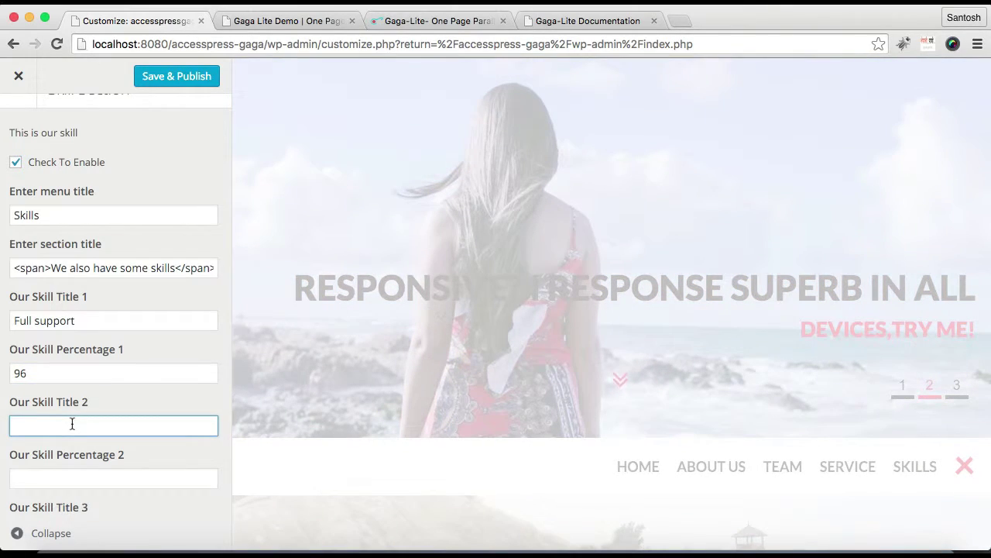
type("Eas")
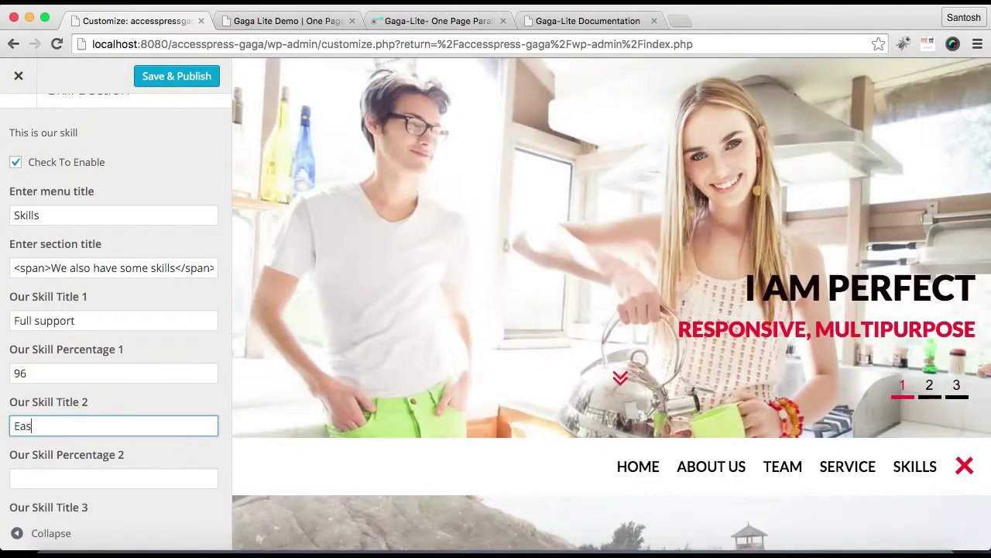
type("y Access")
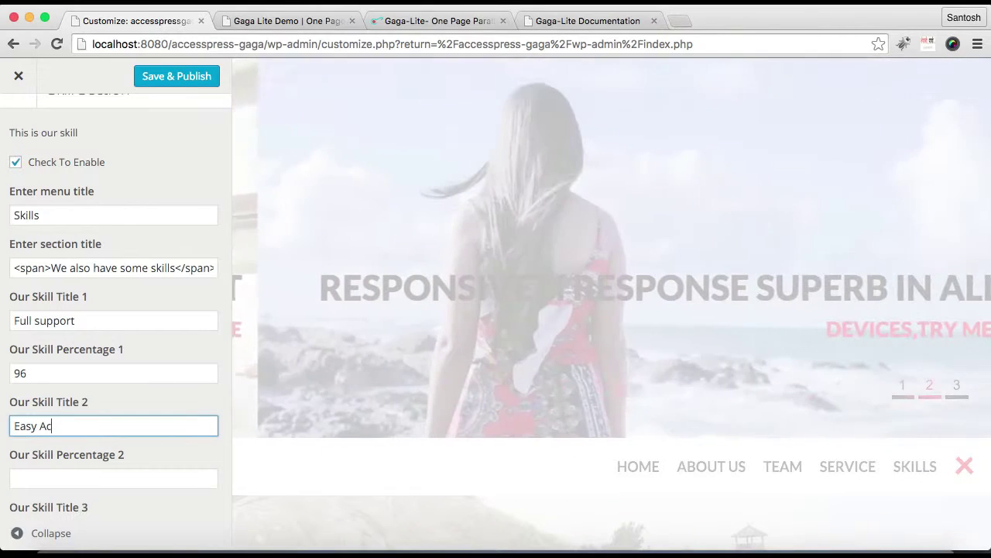
left_click(94, 481)
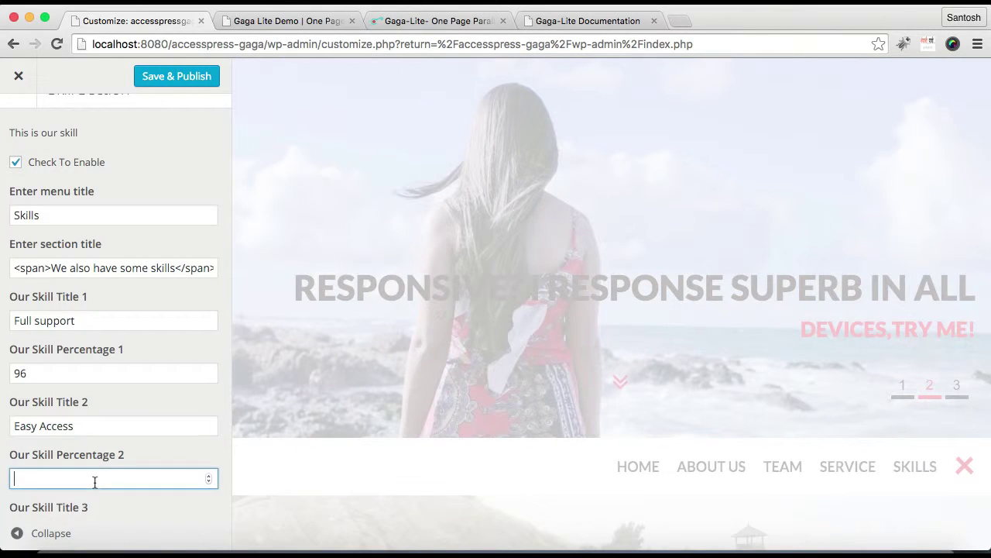
type("50")
scroll(108, 474, "down", 3)
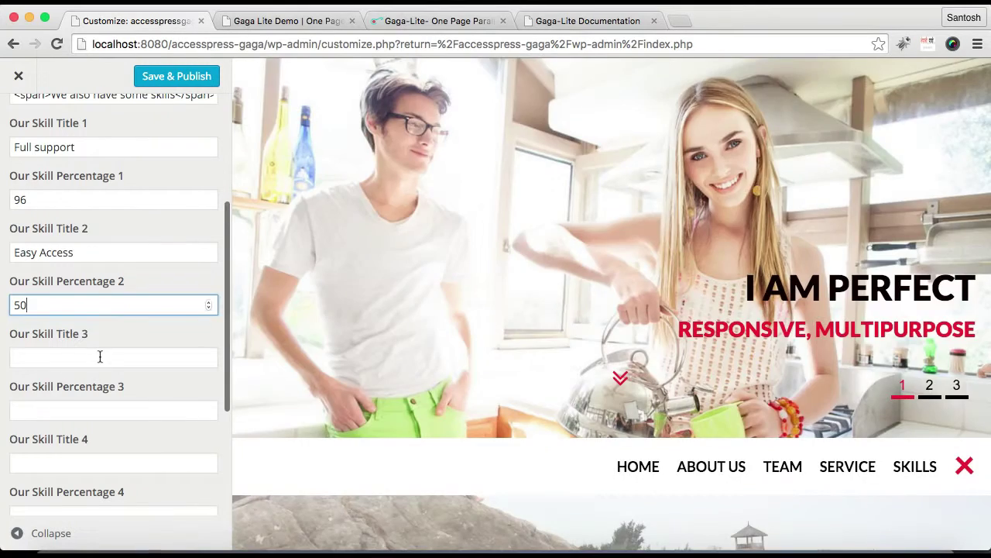
- Add skill 3 as Quick Delivery at 59% and skill 4 as Rapid Support at 48%
left_click(100, 356)
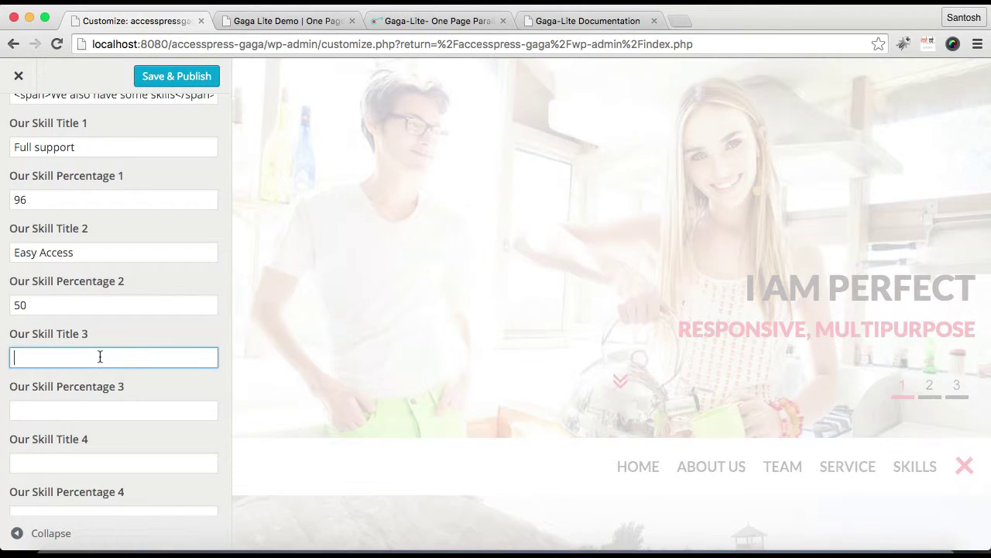
type("Quick De")
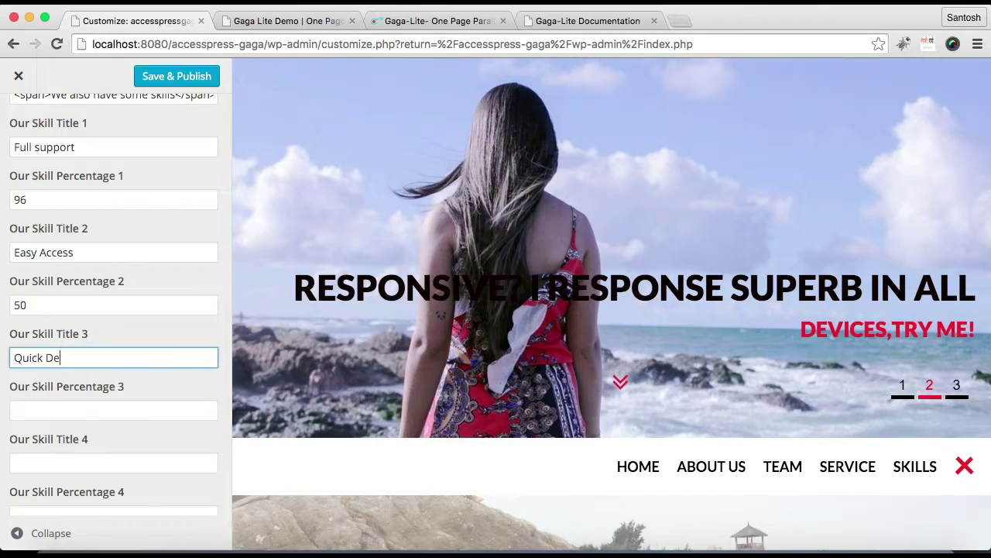
type("livery")
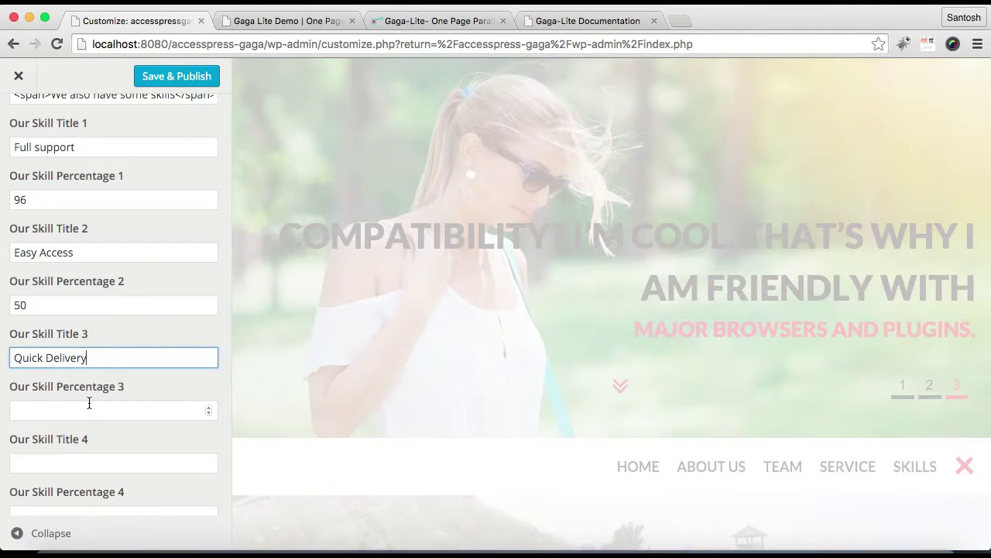
left_click(89, 403)
type("59")
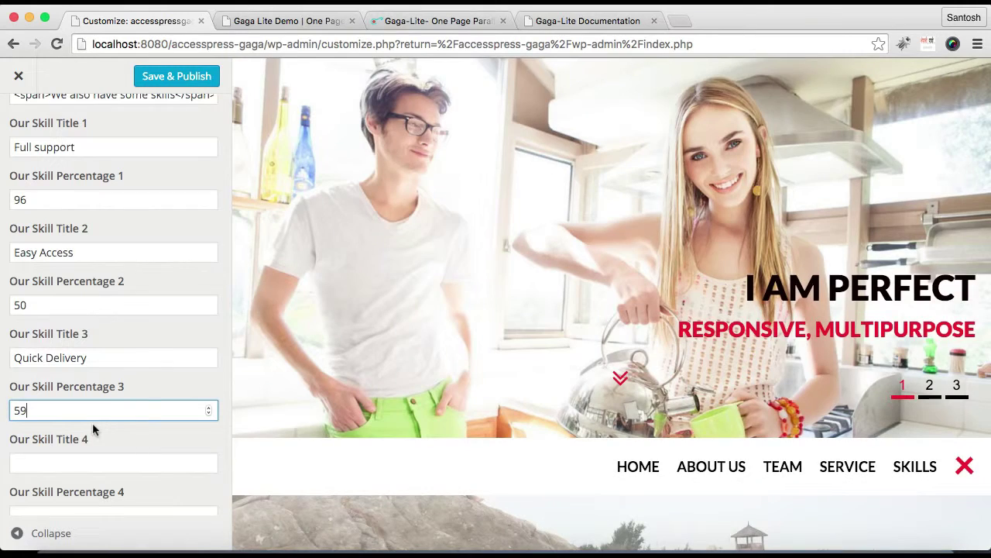
scroll(93, 423, "down", 3)
left_click(91, 343)
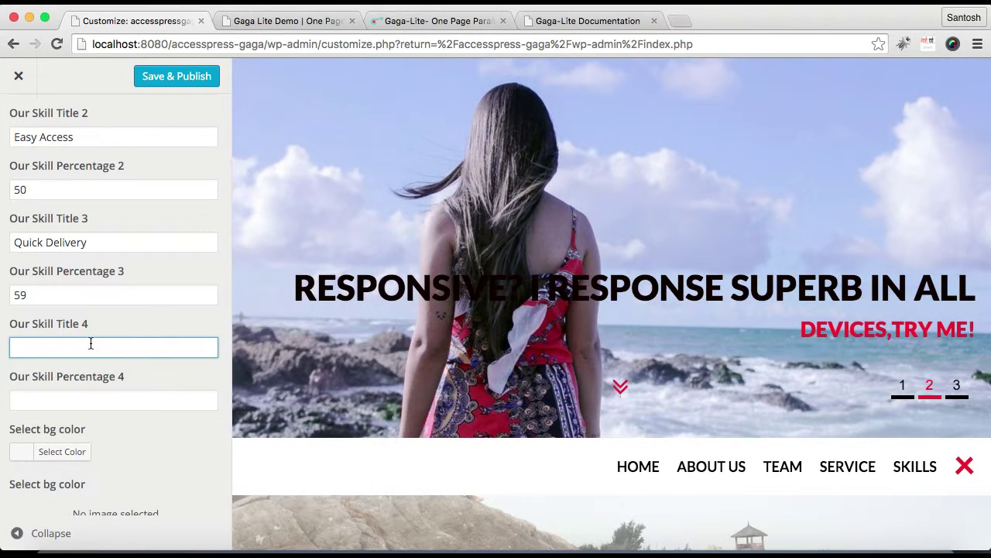
type("Rapid")
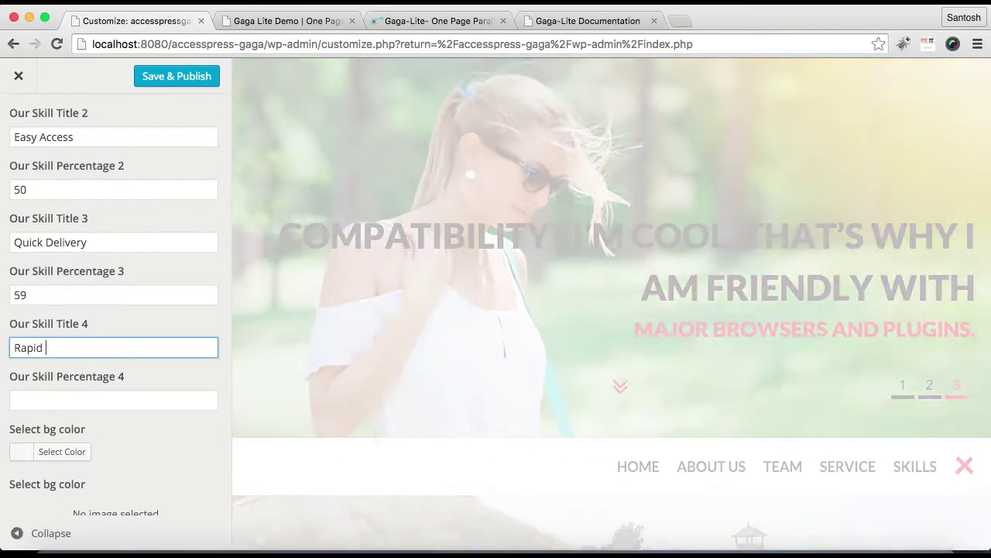
type(" Support")
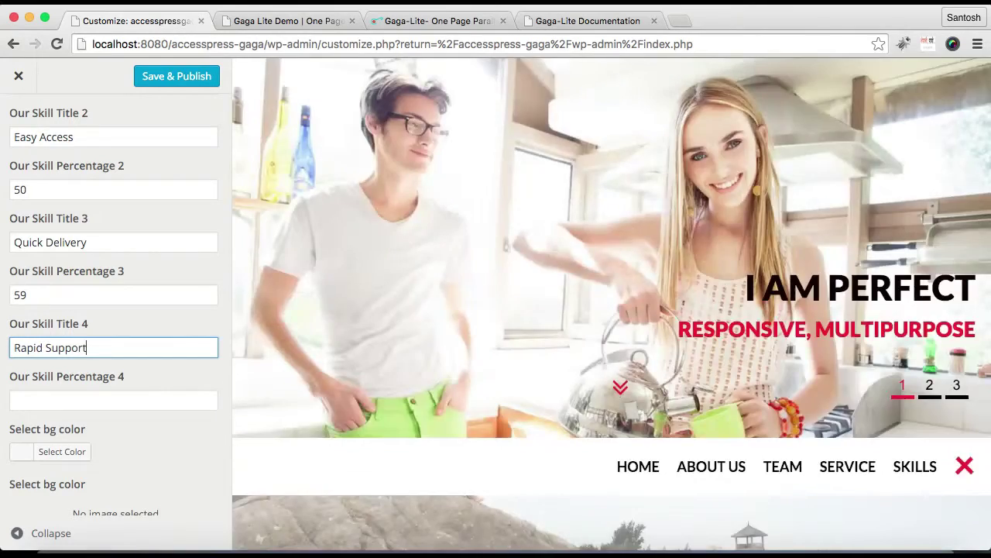
scroll(46, 360, "down", 3)
left_click(85, 313)
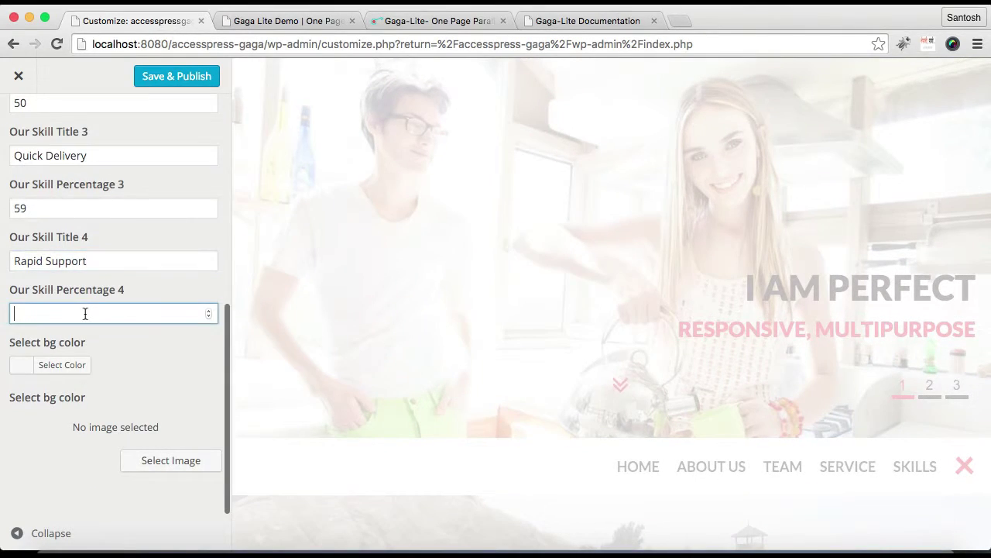
type("48")
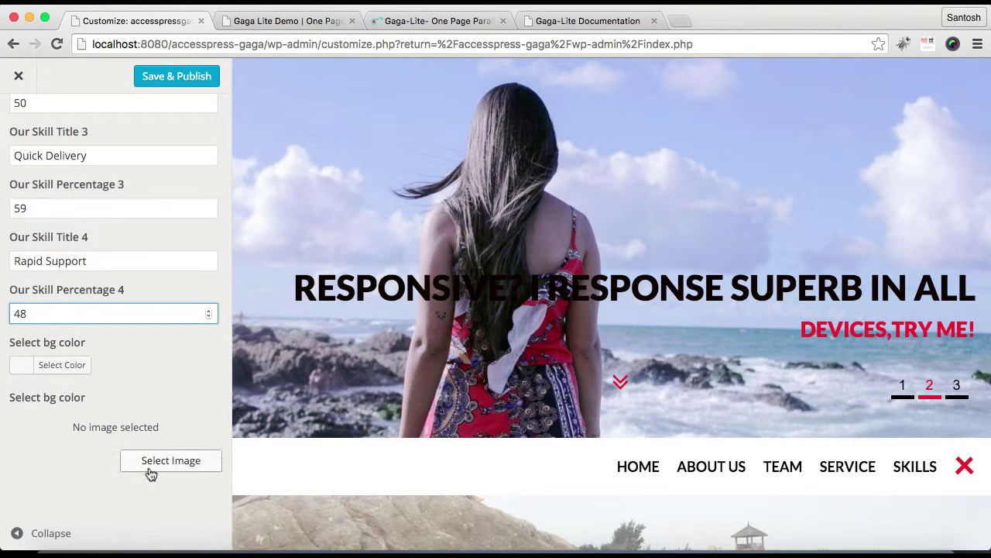
scroll(175, 385, "up", 3)
scroll(176, 385, "down", 3)
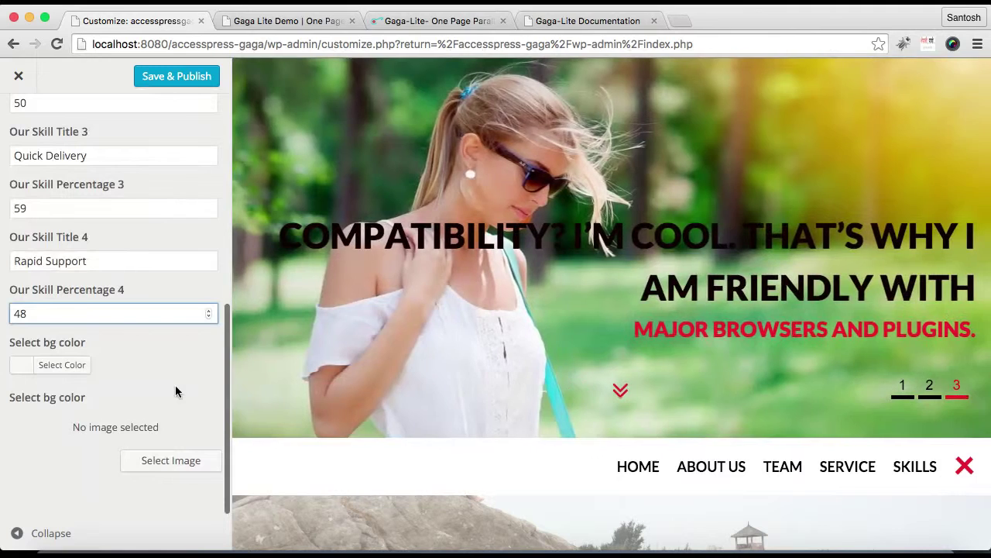
- Choose #c9c9c9 light grey as the section background and publish the changes
left_click(78, 364)
left_click(83, 421)
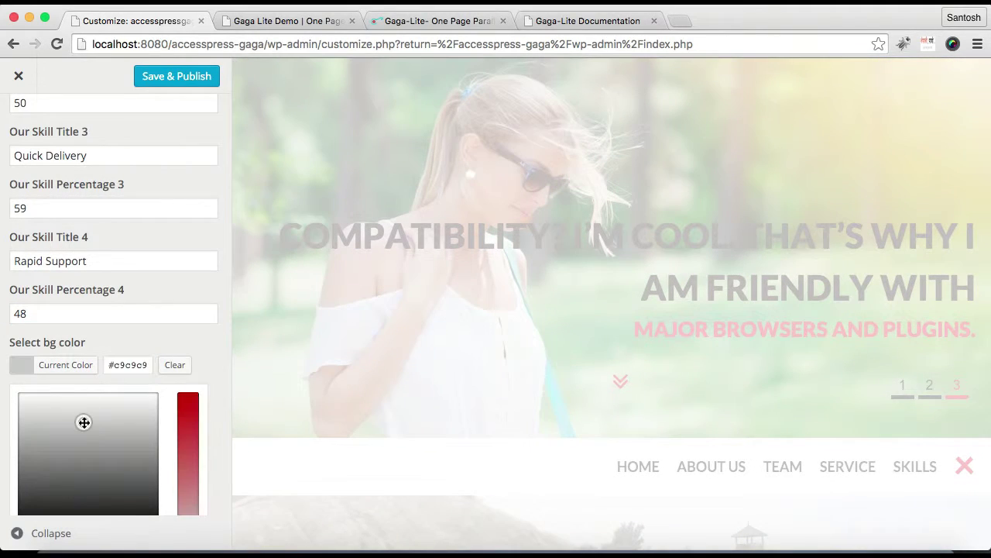
scroll(161, 338, "up", 3)
scroll(161, 338, "down", 6)
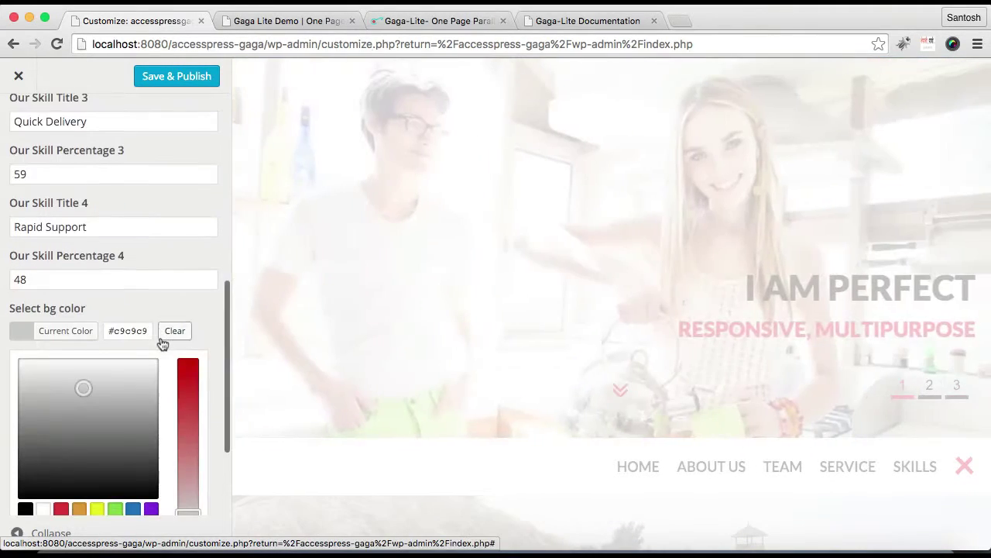
left_click(175, 76)
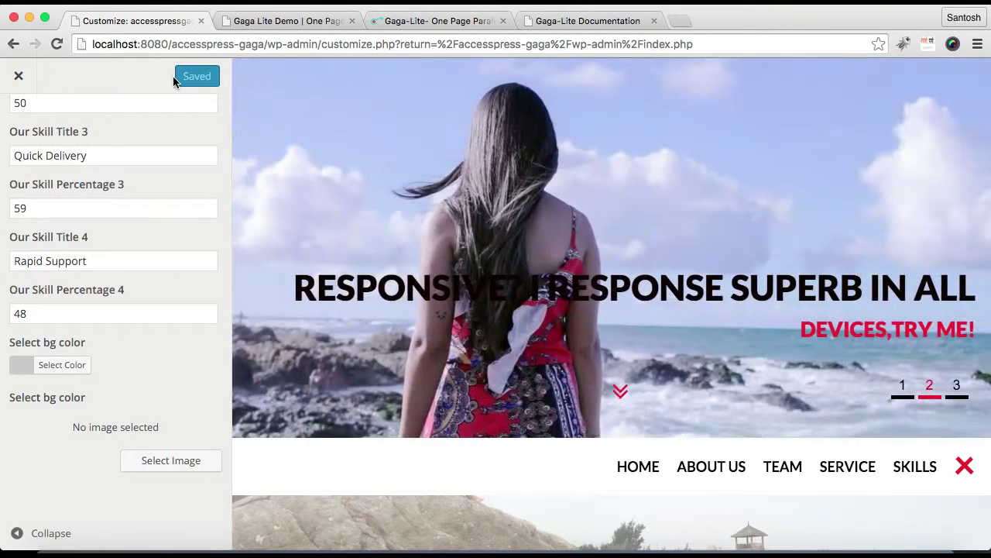
- Open the live site in a new tab and view the Our Skills circles (96%, 50%, 59%, 48%)
left_click(19, 75)
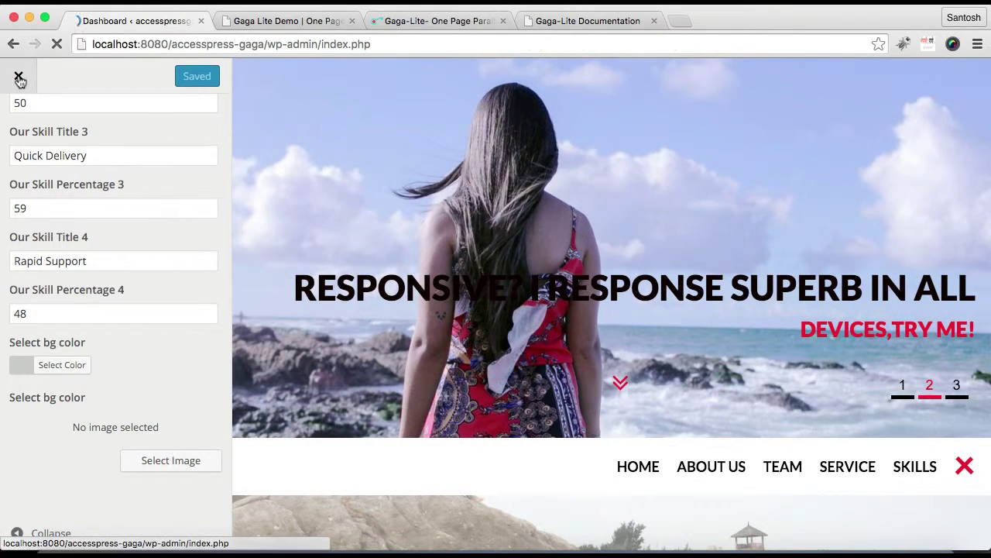
mouse_move(47, 74)
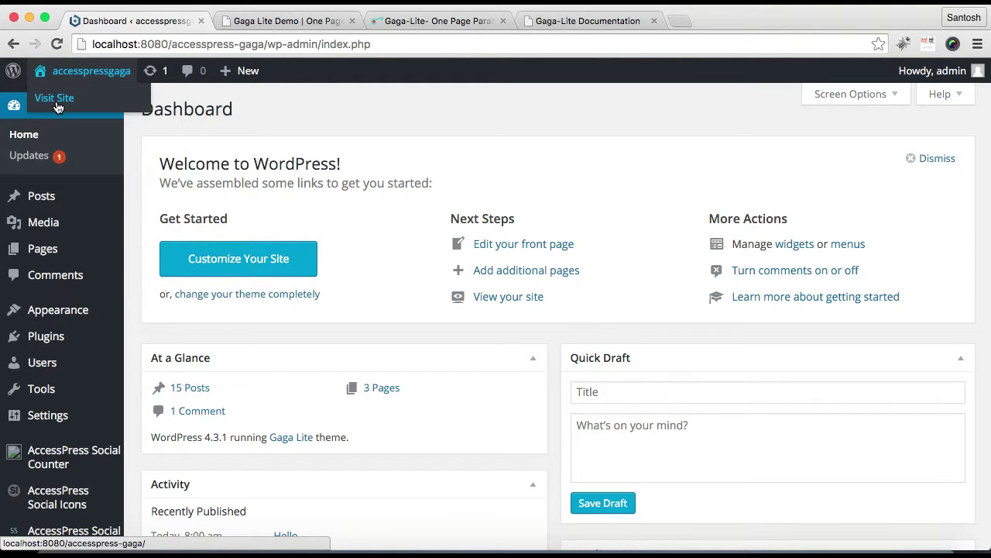
right_click(57, 106)
left_click(78, 105)
left_click(249, 19)
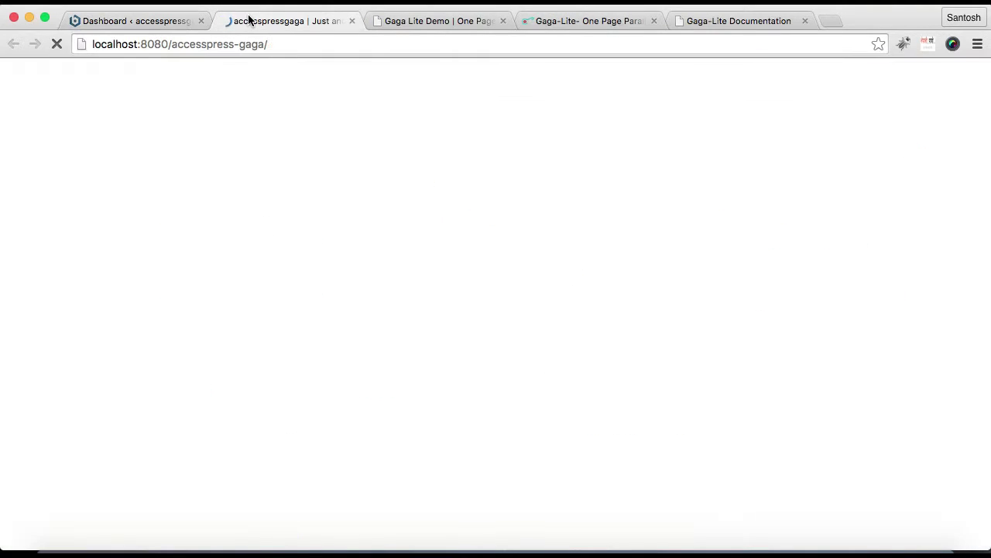
scroll(477, 370, "down", 5)
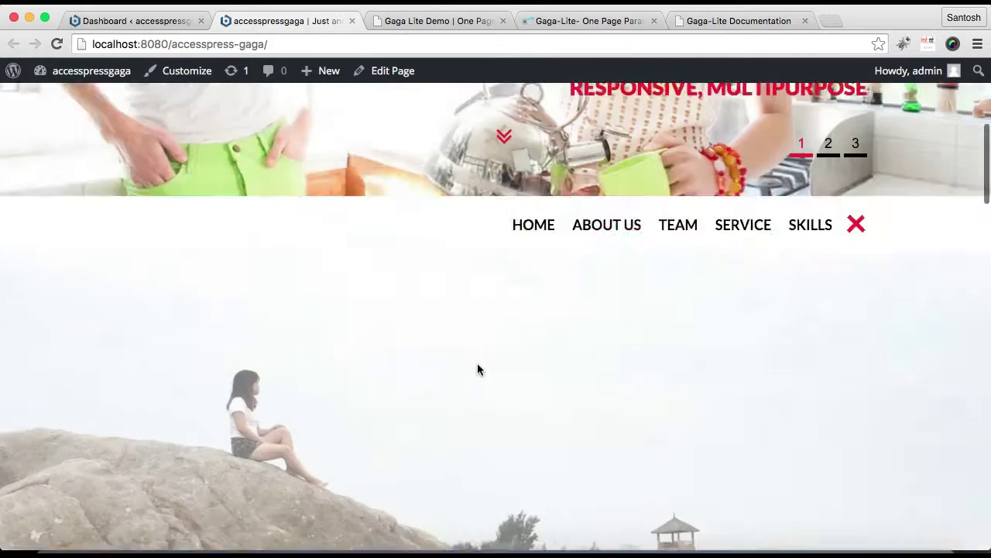
scroll(477, 368, "down", 15)
scroll(477, 367, "up", 3)
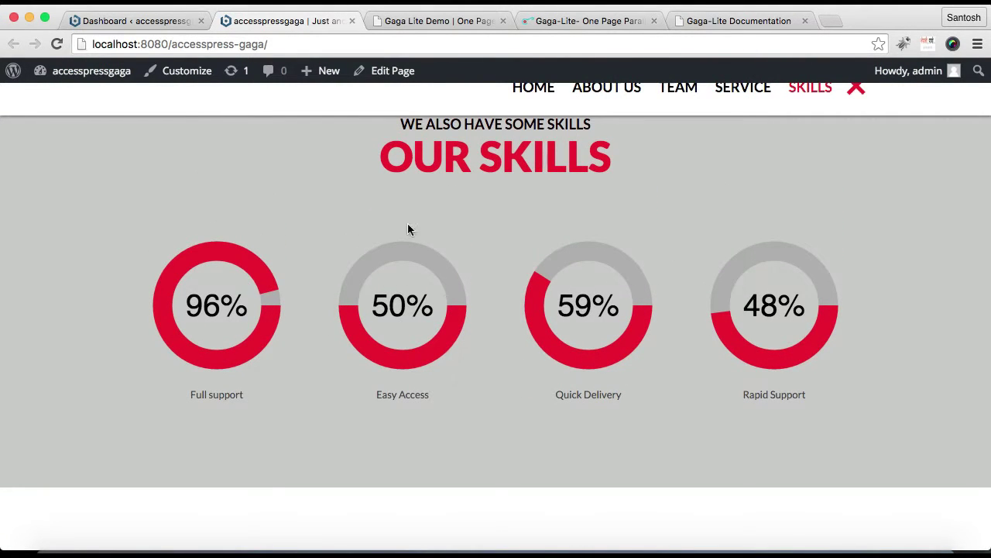
scroll(525, 336, "down", 3)
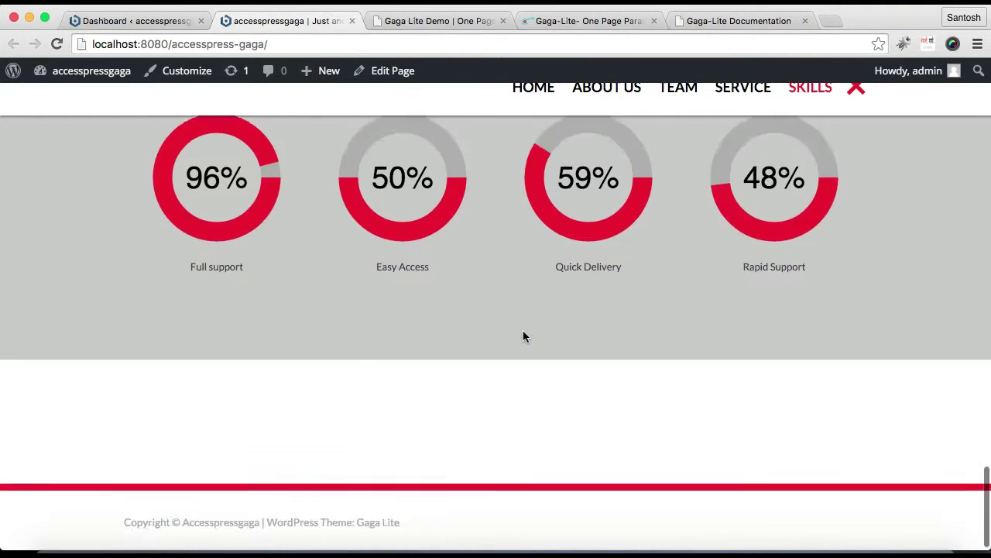
scroll(525, 336, "up", 4)
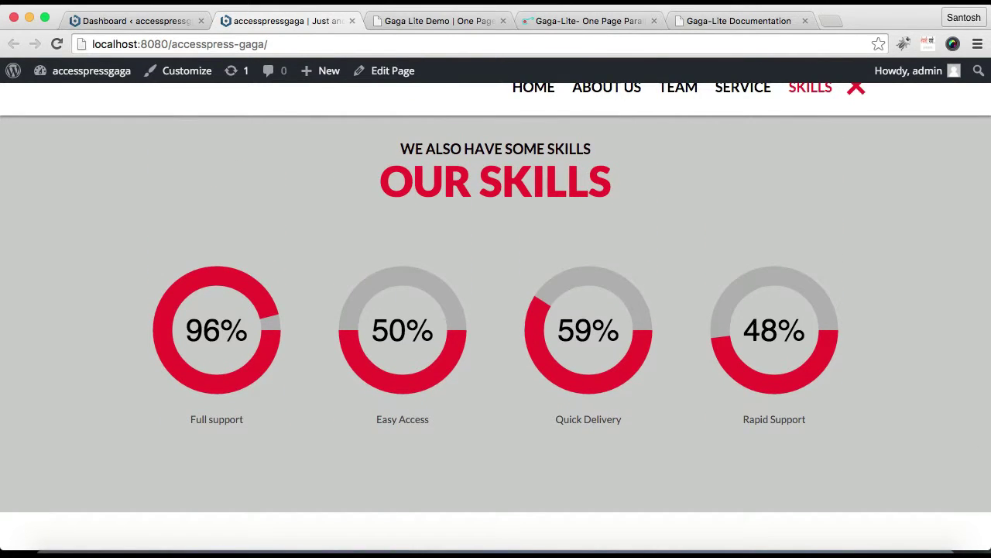
- Look over the Portfolio Section on the Gaga Lite demo tab
left_click(465, 24)
scroll(452, 189, "up", 4)
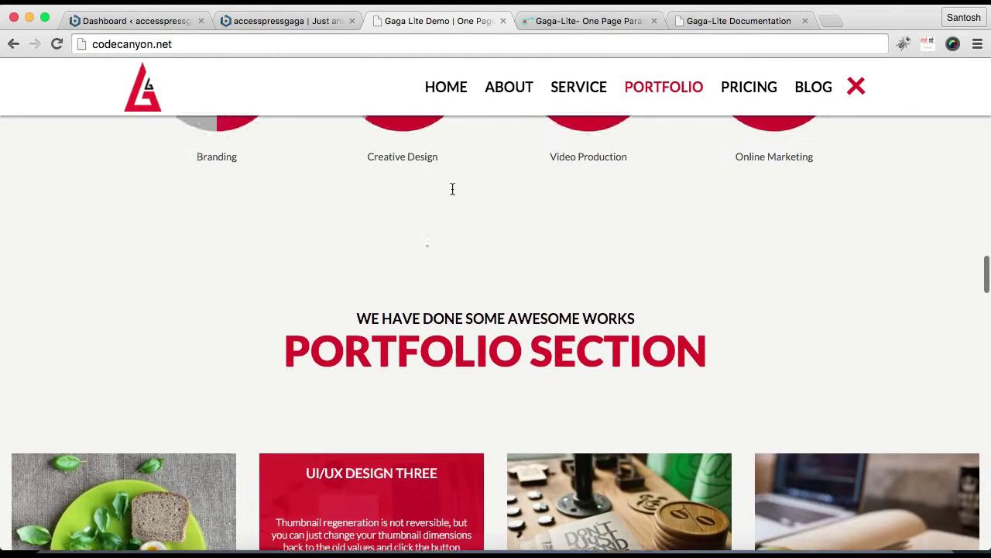
scroll(453, 189, "down", 3)
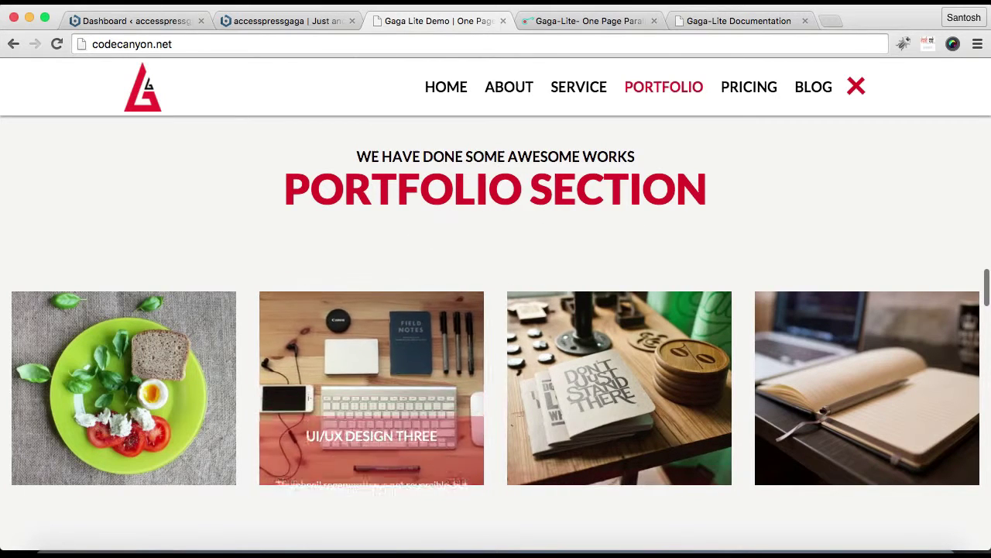
- Back on the Dashboard, open Appearance > Customize in a new browser tab
left_click(77, 20)
mouse_move(78, 319)
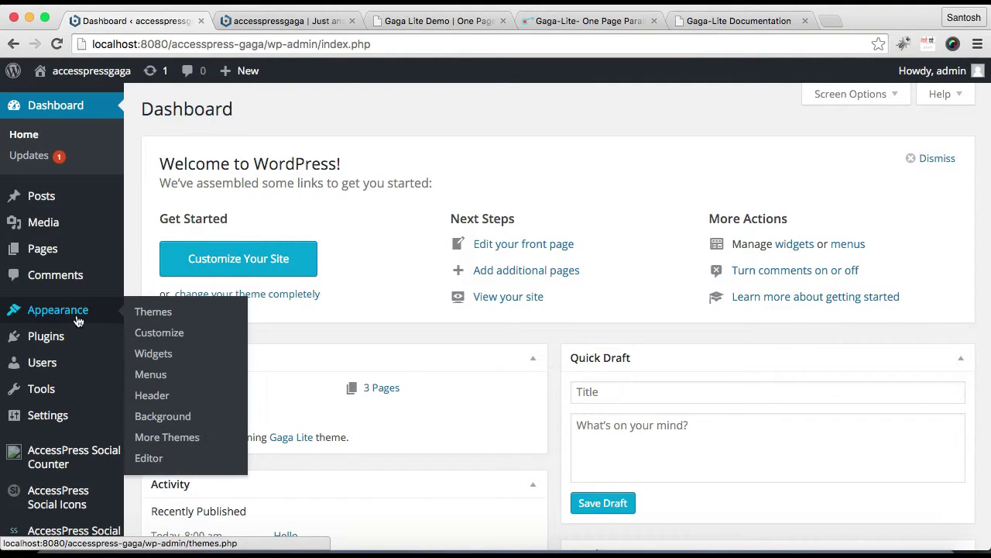
right_click(160, 339)
left_click(182, 338)
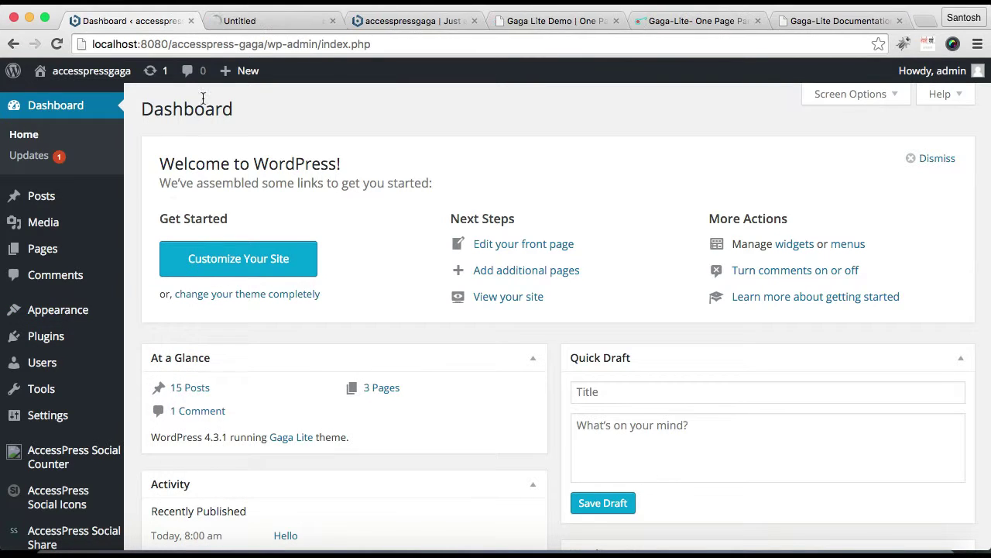
- In the new Customizer tab, go to Home Page Setting > Portfolio Setting and enable it
left_click(246, 23)
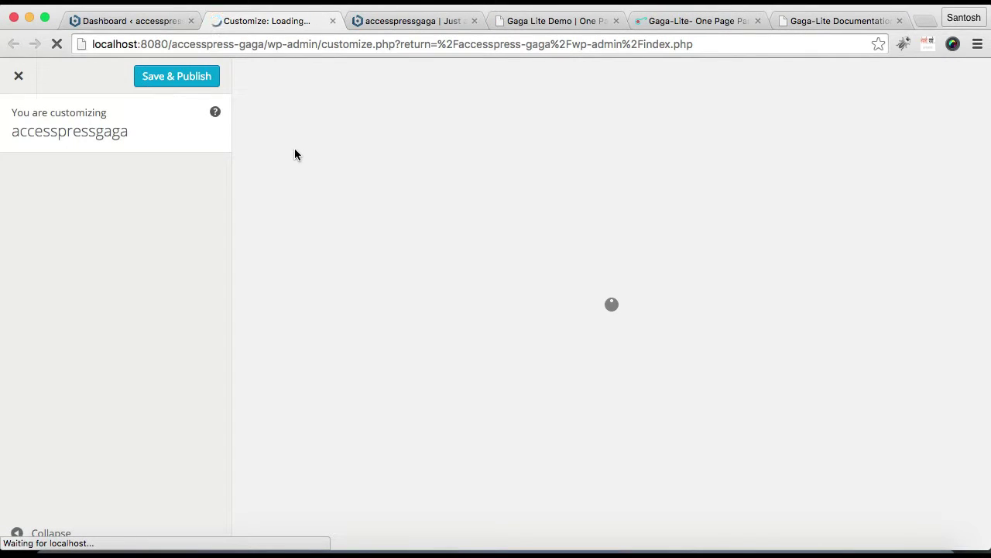
scroll(112, 432, "down", 3)
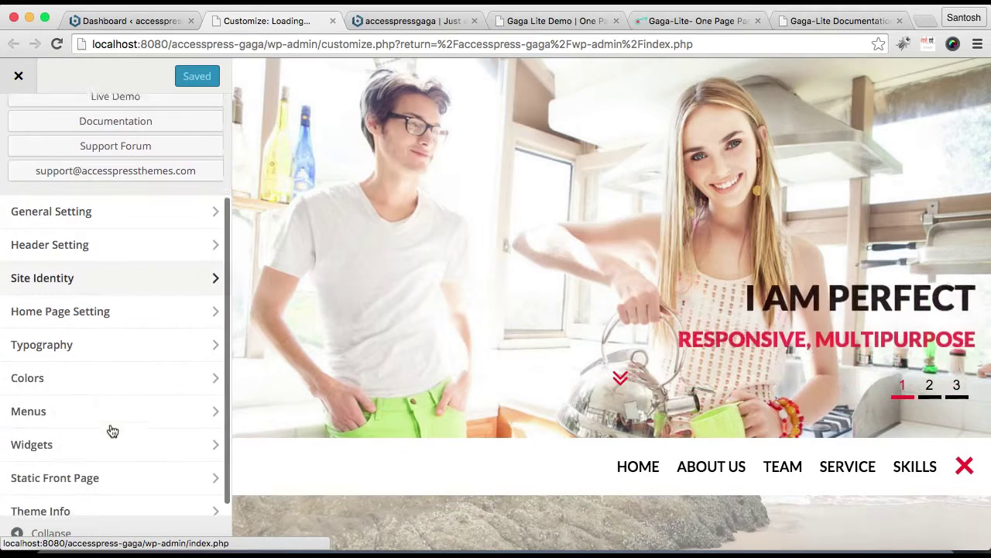
left_click(56, 304)
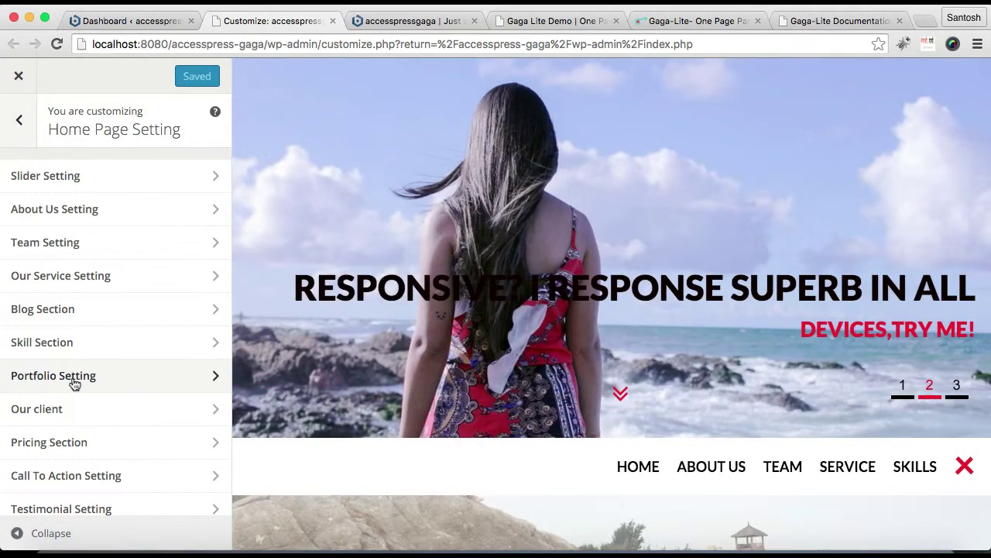
left_click(77, 380)
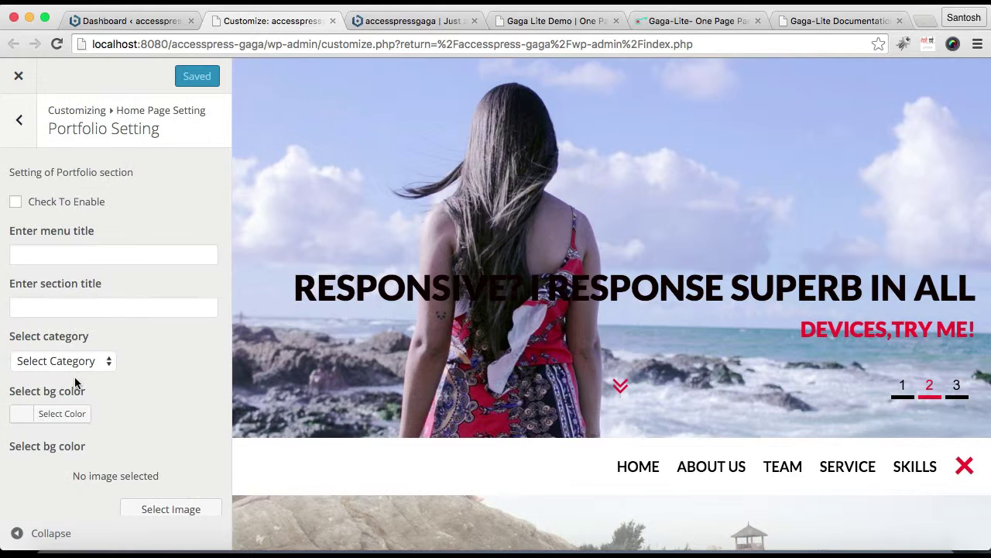
left_click(16, 207)
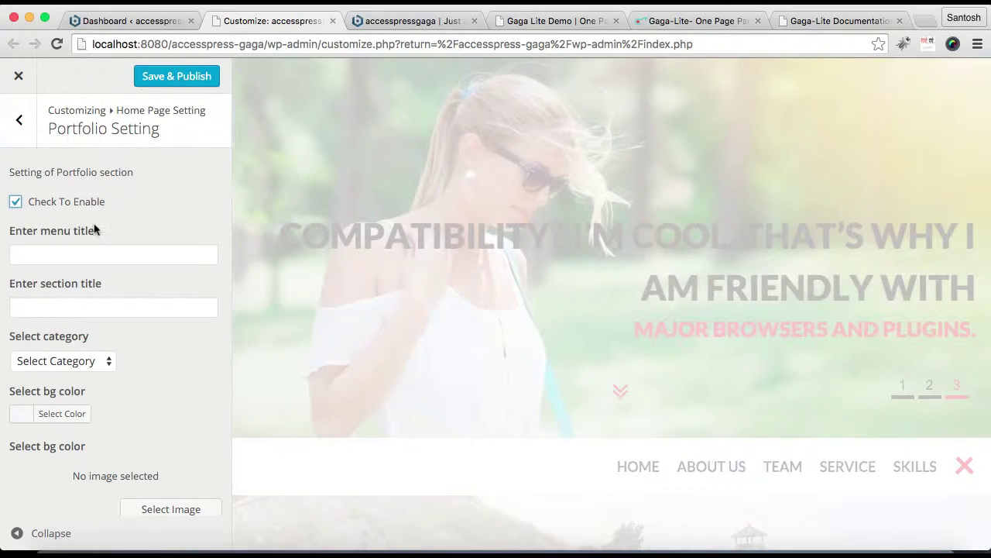
scroll(95, 227, "down", 1)
left_click(110, 225)
- Set menu title 'Portfolio' and section title '<span> Some of the projects that we have done </span> Portfolio section', then publish
type("Portfolio")
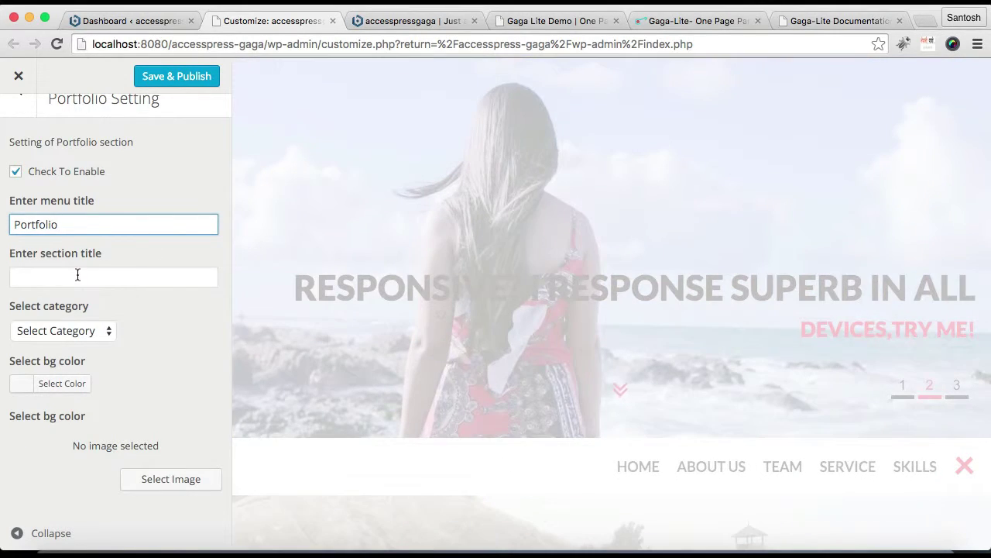
left_click(77, 275)
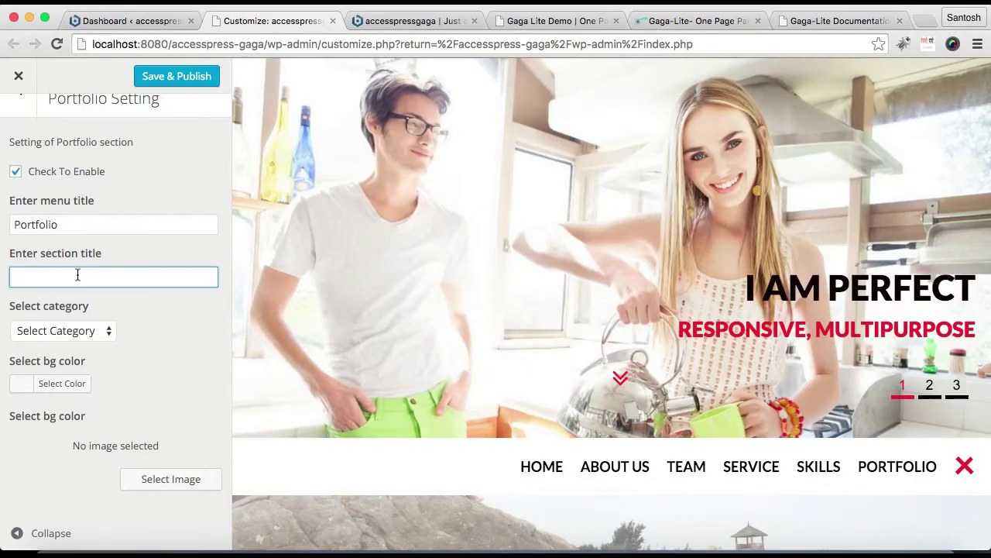
type("<")
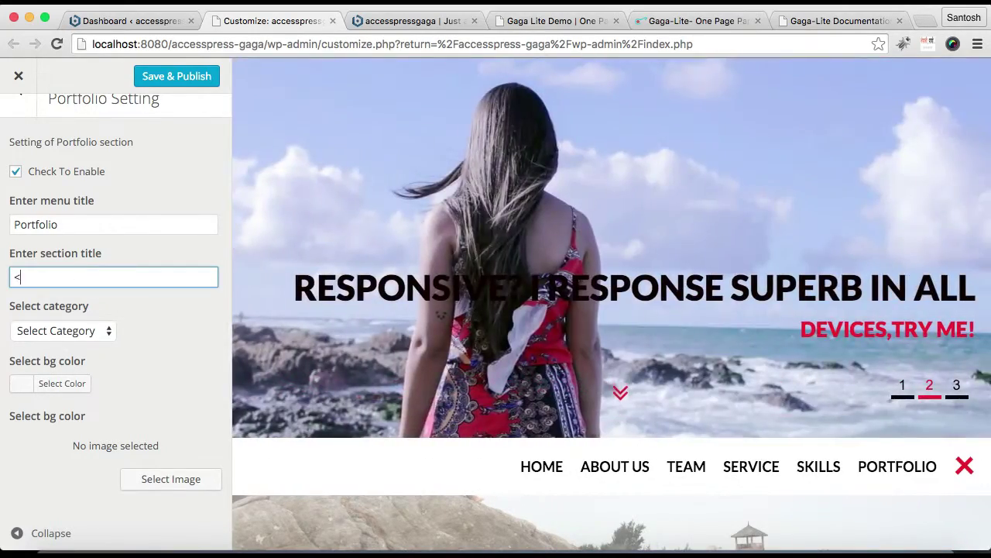
type("span>")
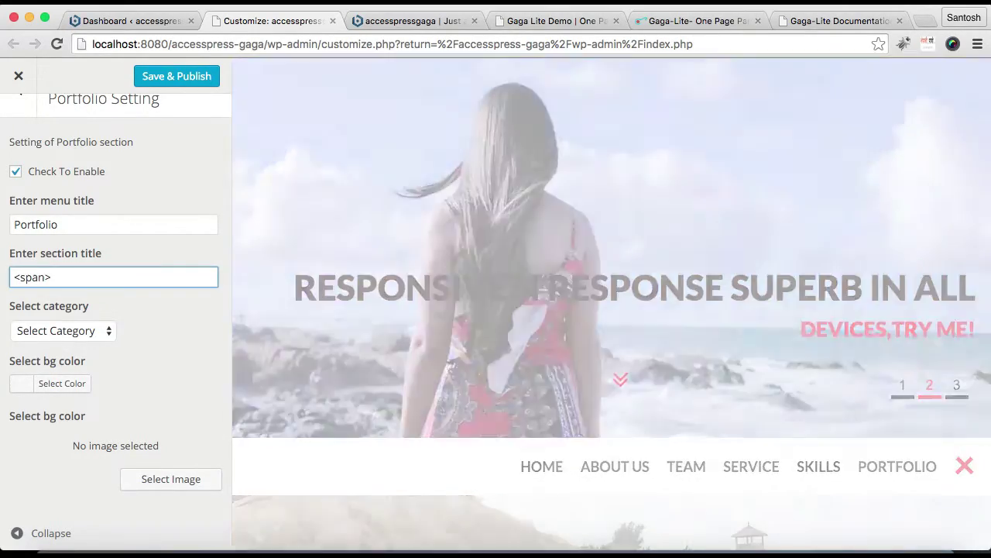
type(" Some o")
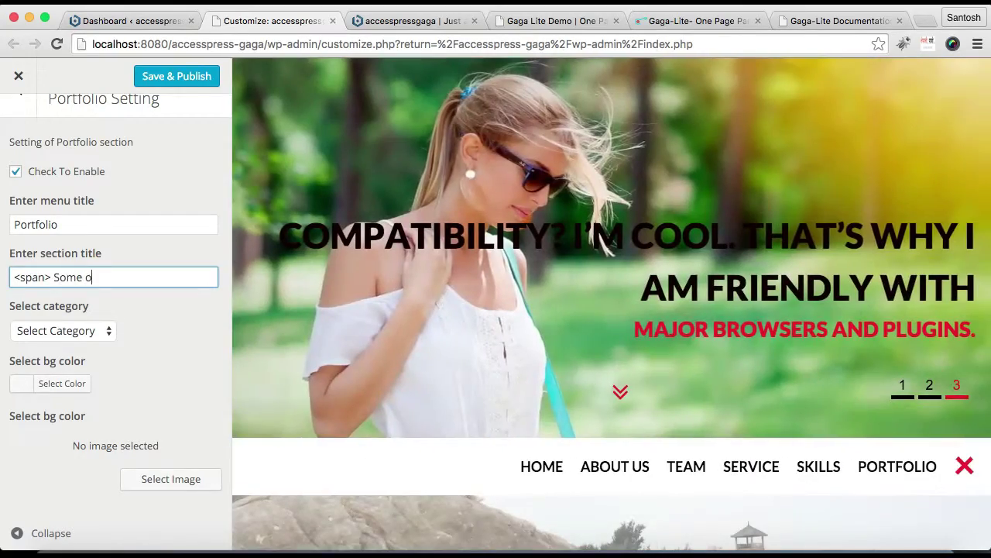
type("f the projects tha")
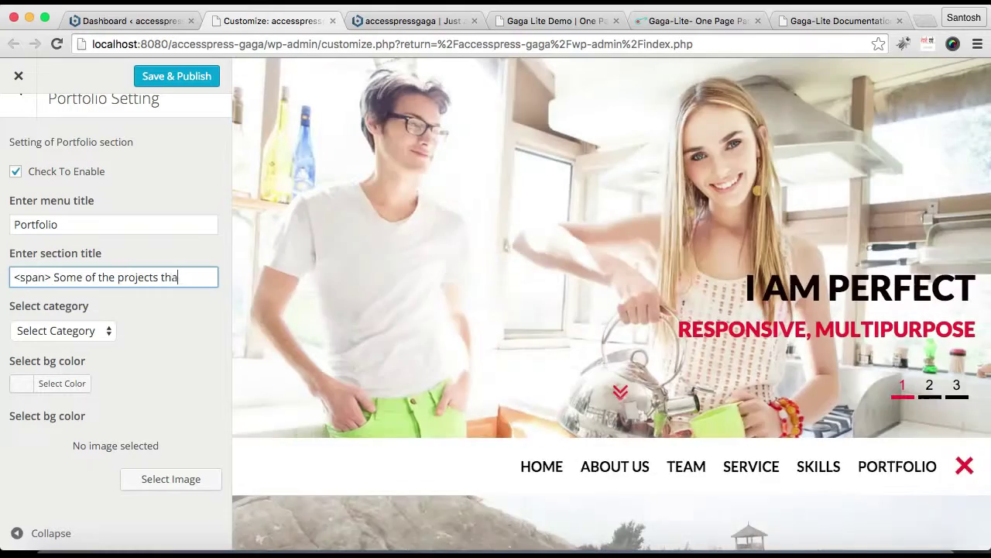
type("t we have ")
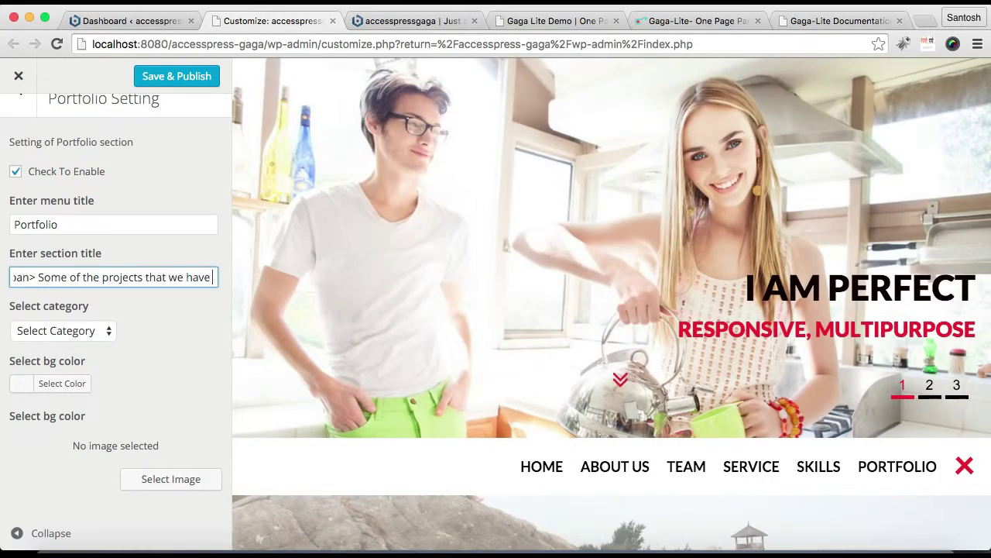
type("done <")
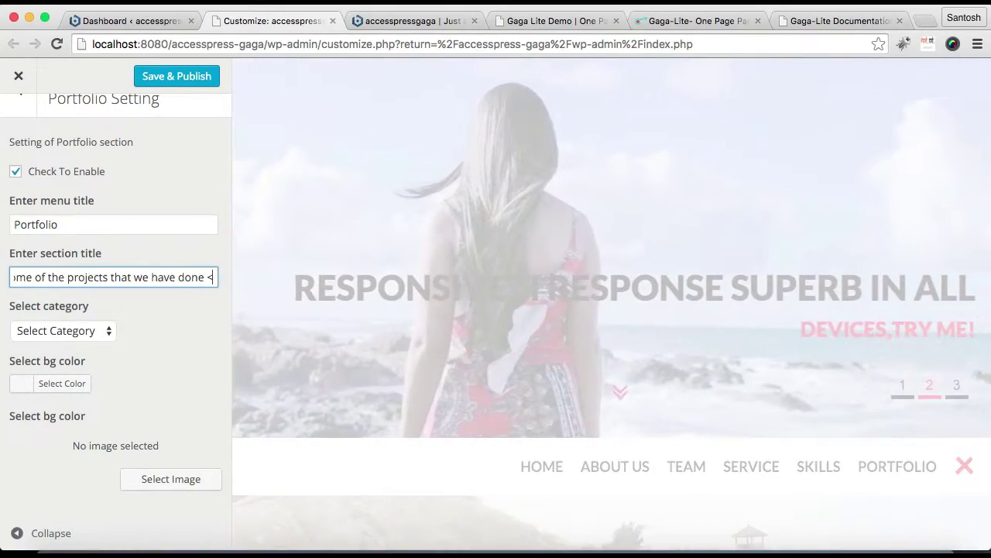
type("/span>")
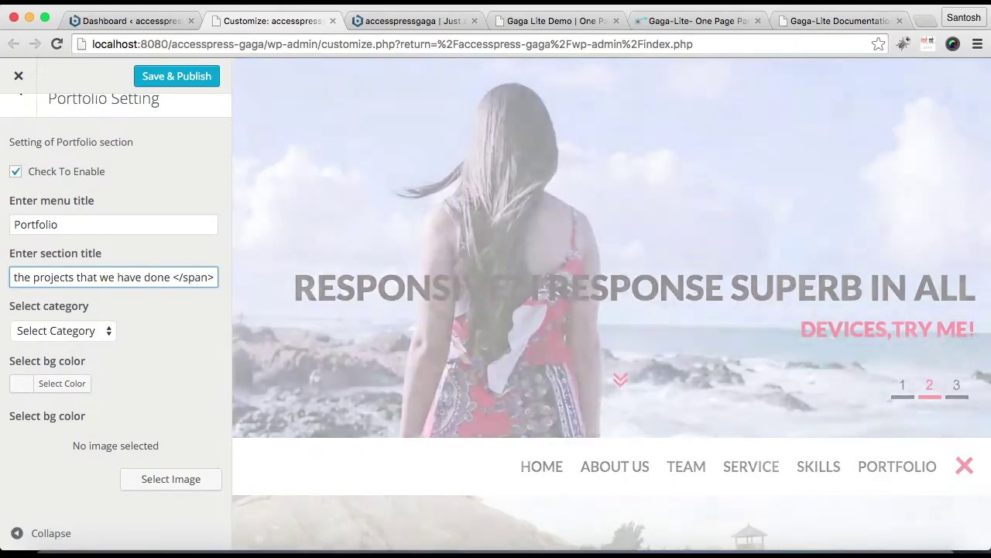
type(" Our")
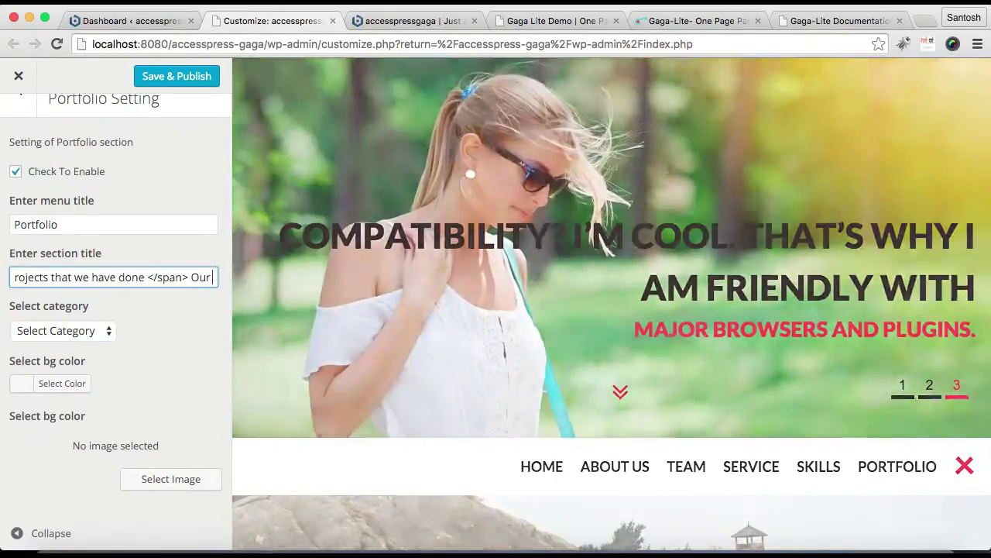
key("BackSpace")
key("BackSpace")
key("BackSpace")
type("Portfoli")
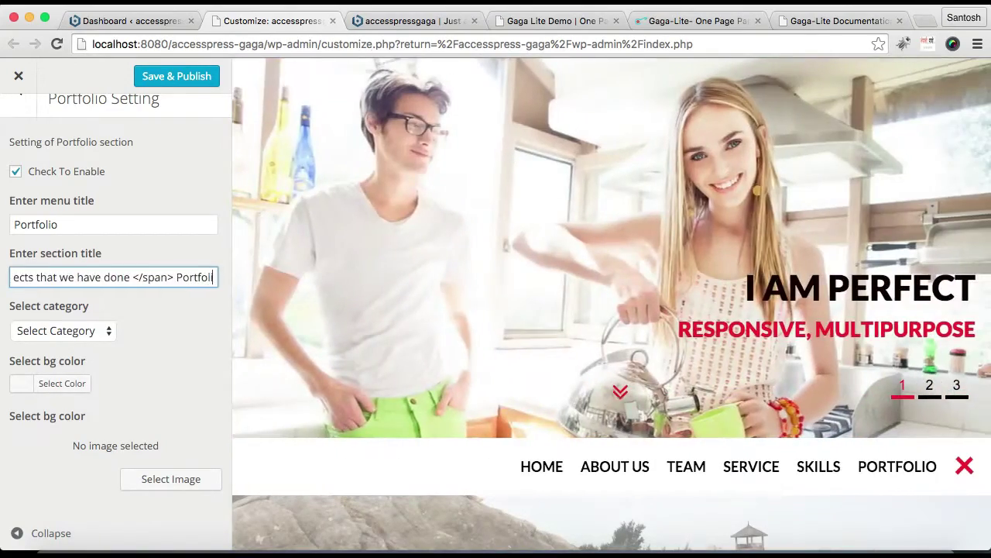
type("o section")
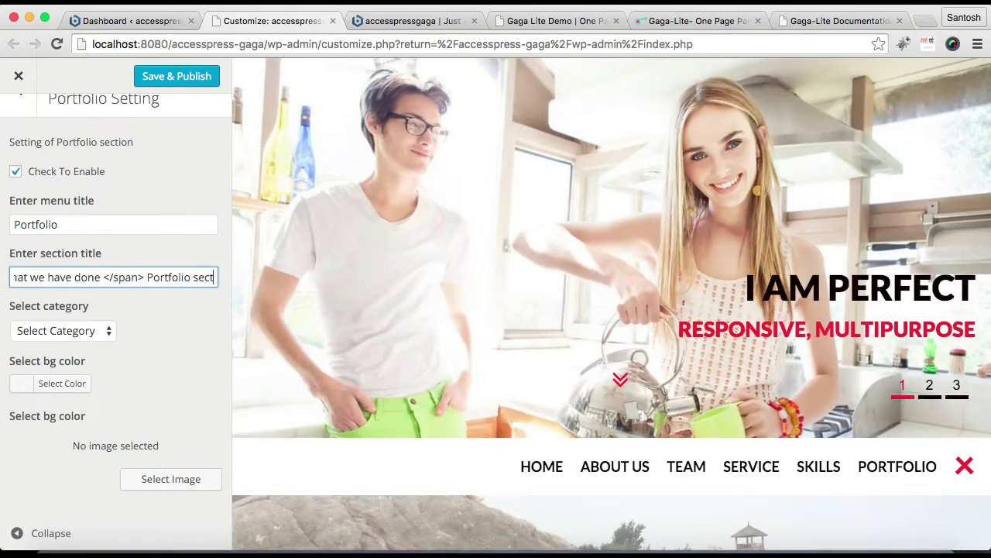
scroll(71, 306, "down", 1)
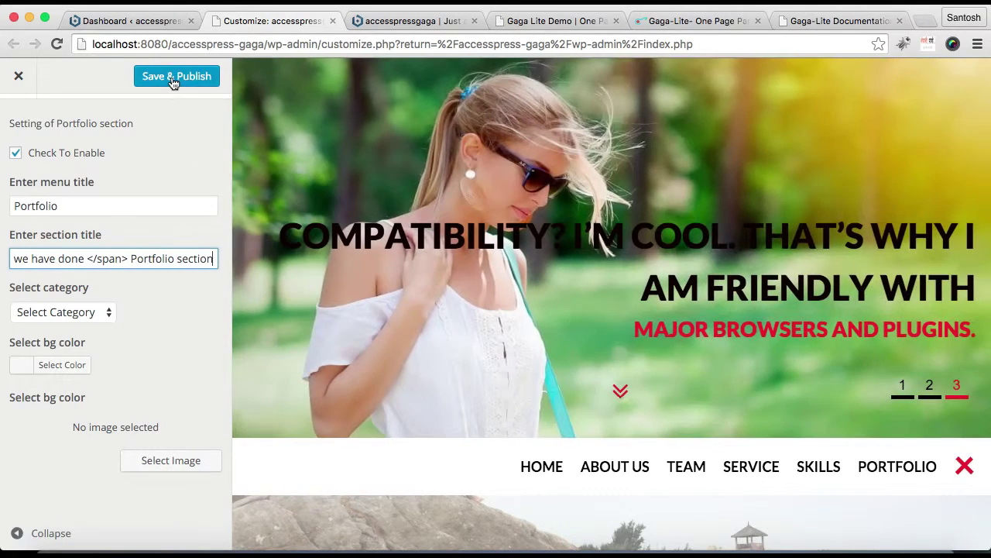
left_click(173, 79)
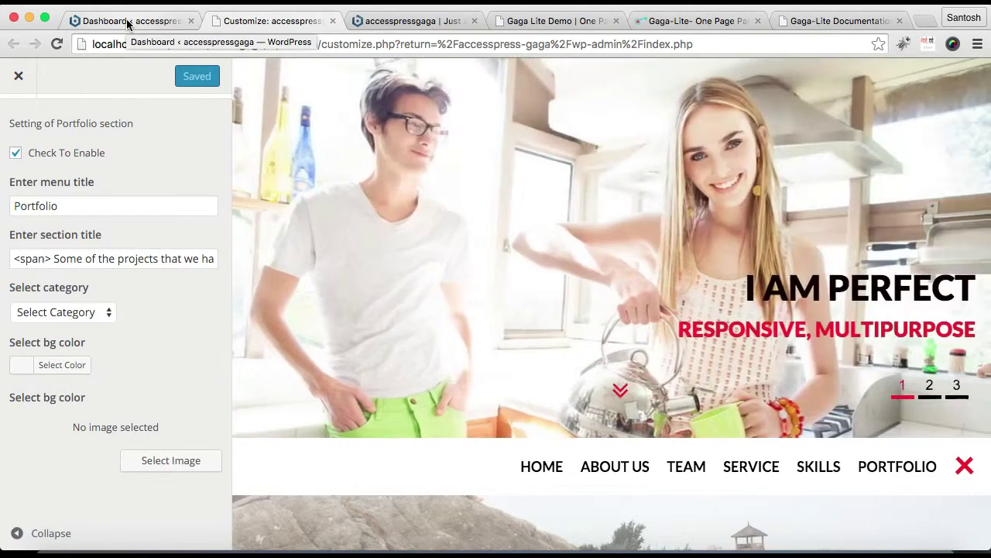
- Back in the admin, list the Portfolio category's posts and start a new post
left_click(128, 21)
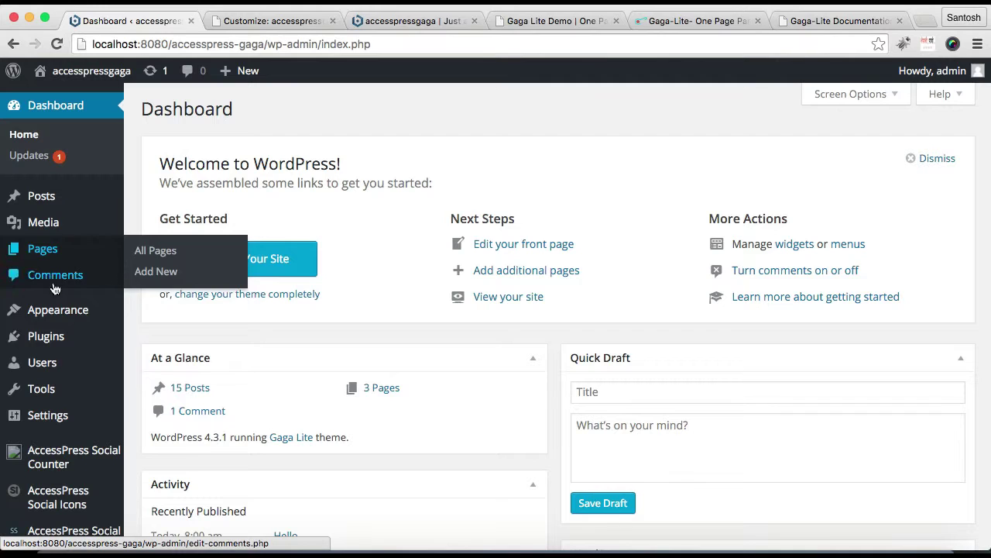
mouse_move(49, 198)
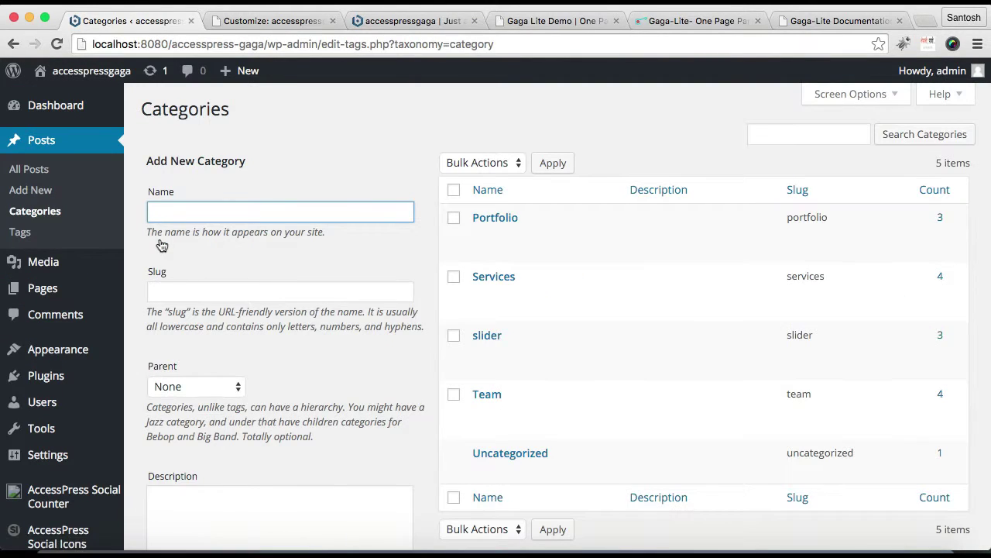
mouse_move(507, 231)
scroll(329, 215, "down", 4)
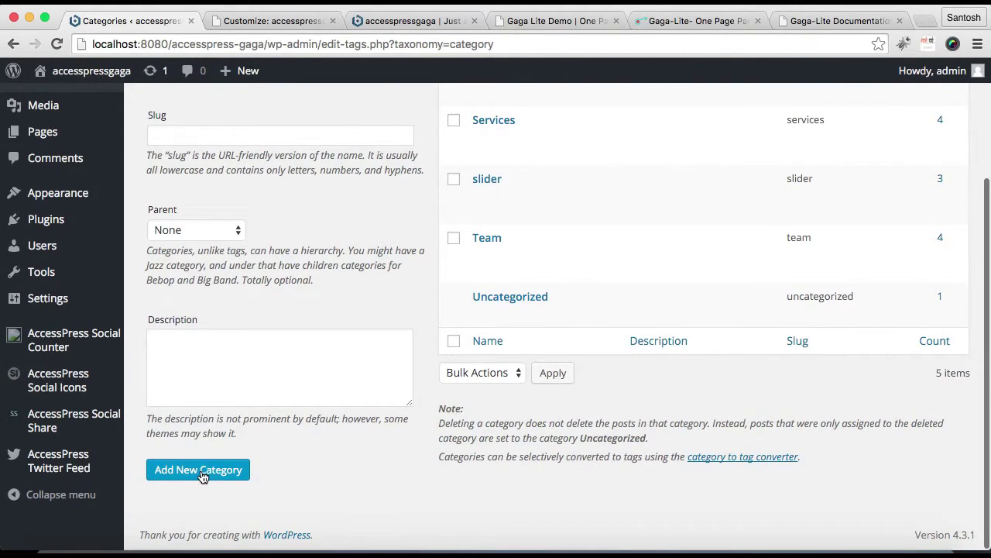
scroll(376, 290, "up", 4)
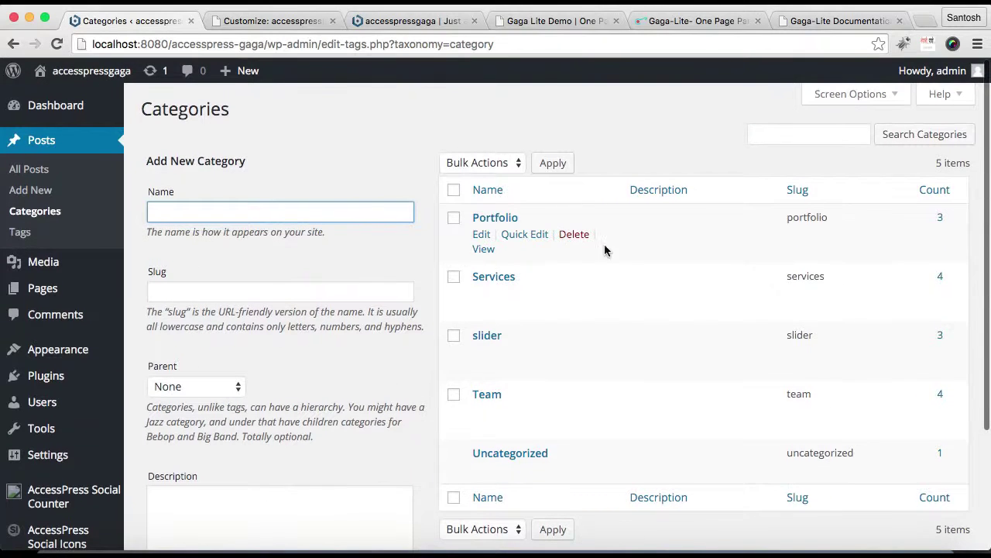
left_click(941, 220)
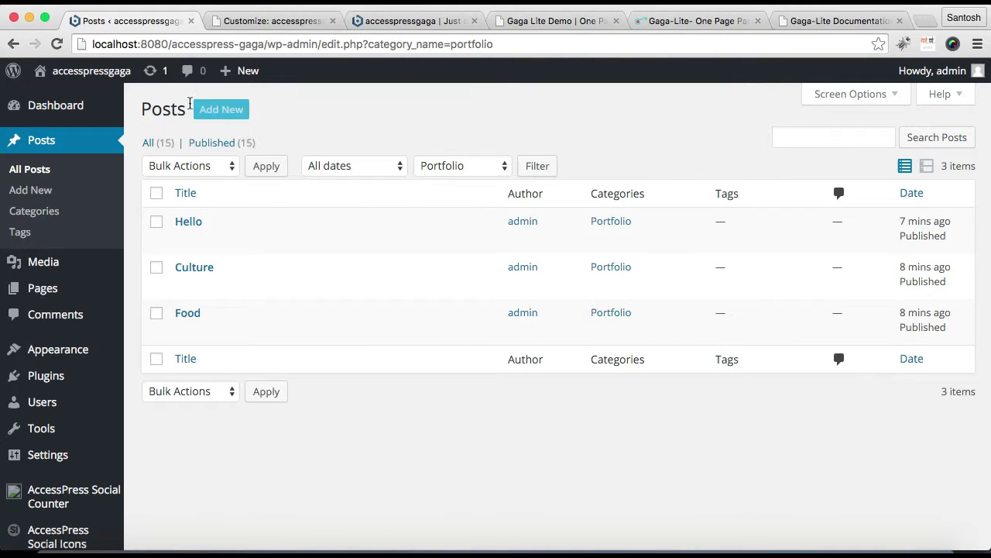
left_click(220, 116)
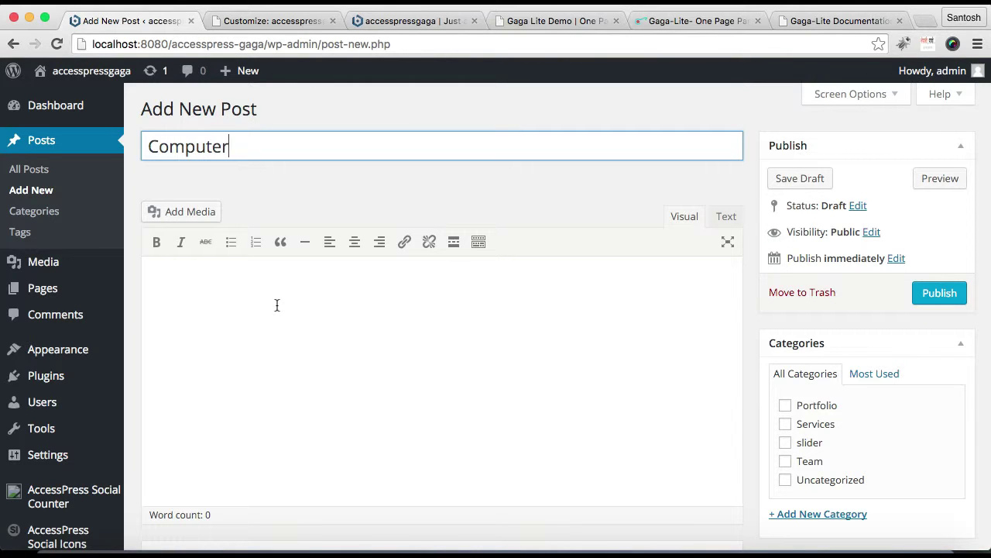
- Title the post 'Computer' and paste the Lorem Ipsum paragraph from TextEdit into its body
type("Computer")
left_click(277, 305)
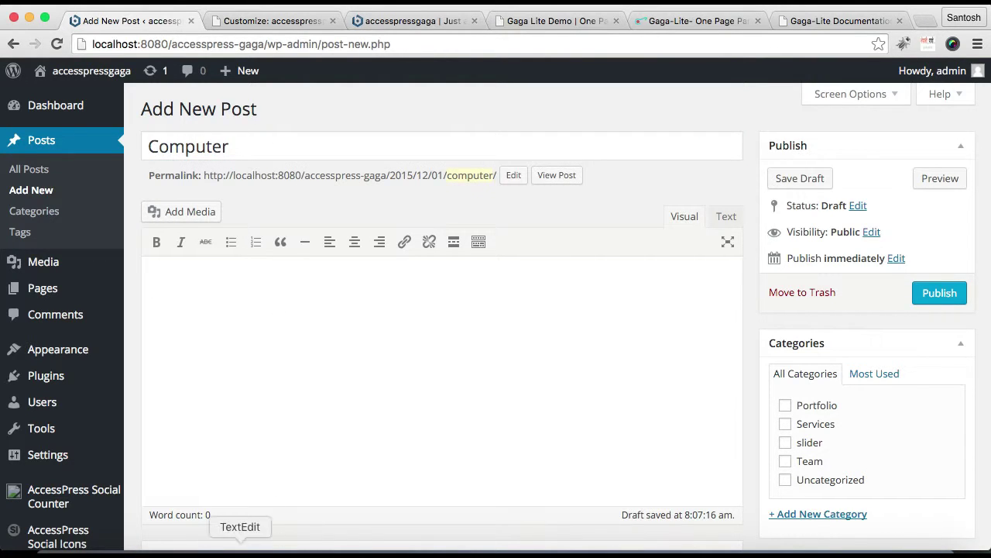
left_click(240, 547)
type("c")
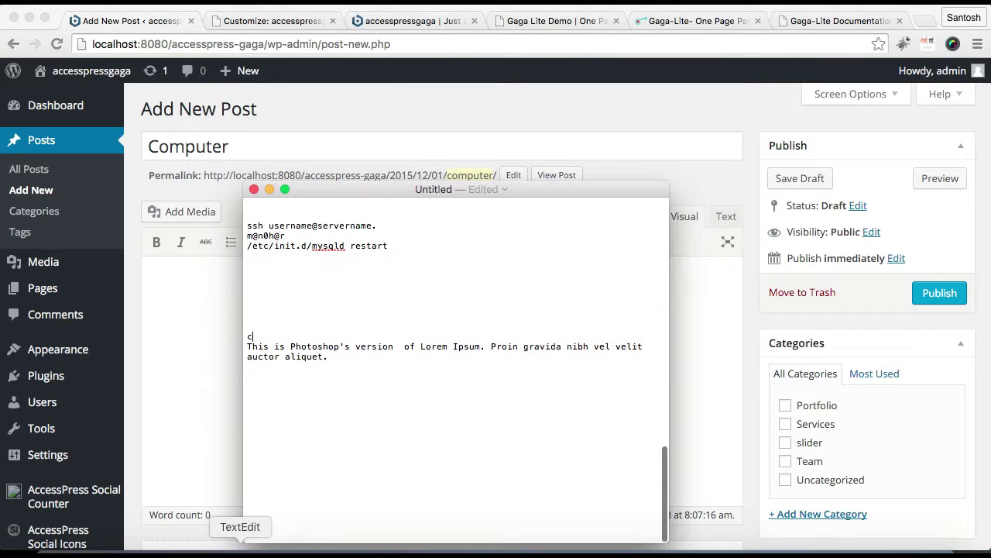
key("super+z")
key("super+c")
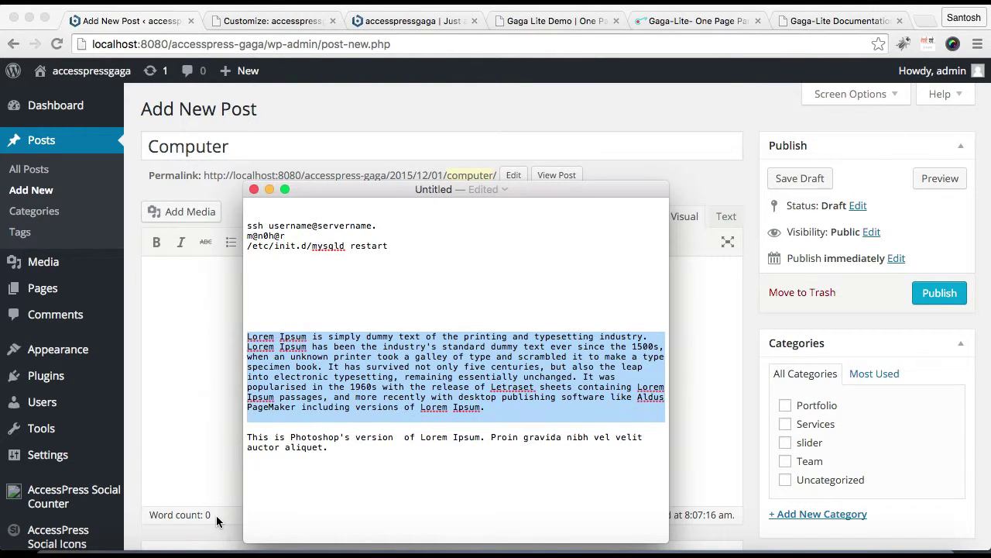
left_click(217, 403)
key("super+v")
scroll(560, 339, "down", 5)
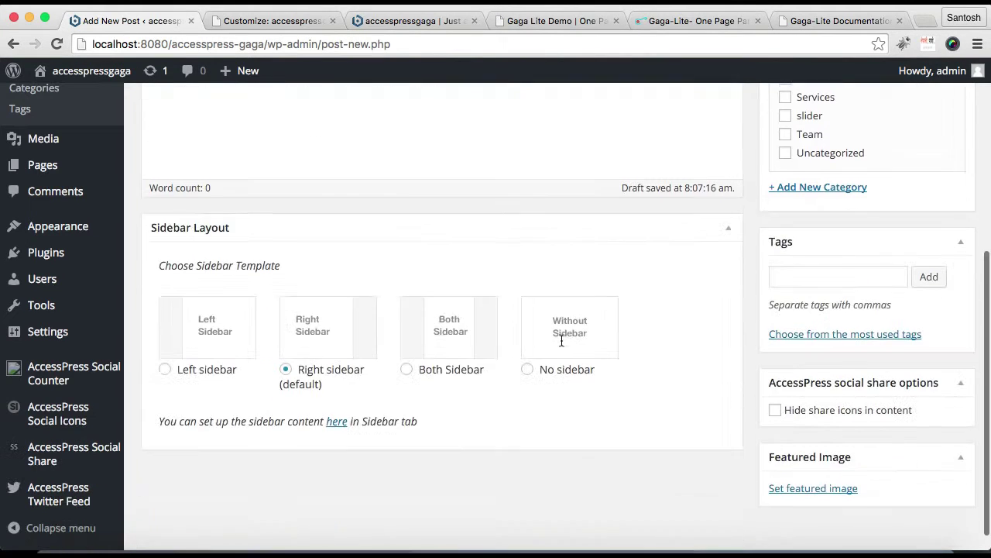
- Upload computer-823609_1280-1024x681.jpg and set it as the post's featured image
left_click(805, 488)
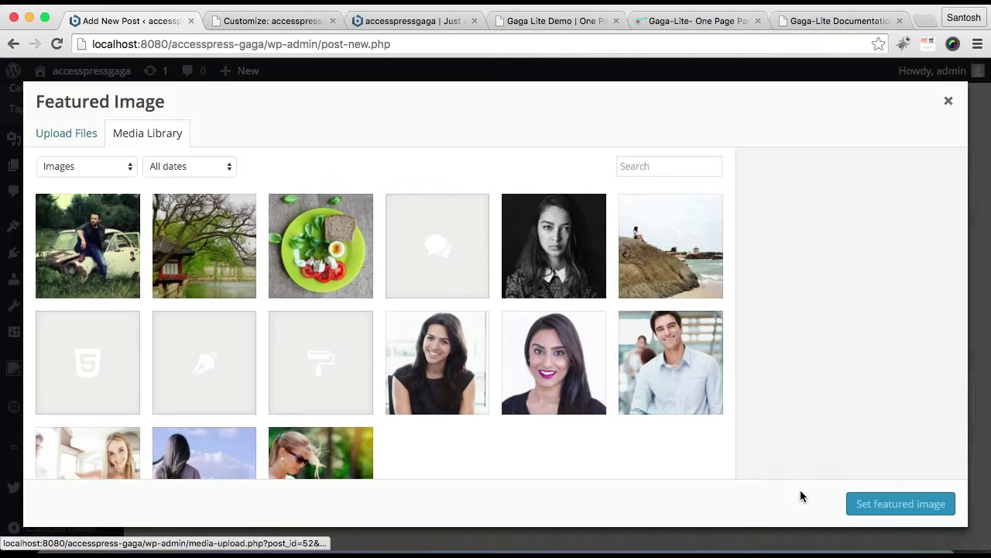
left_click(84, 132)
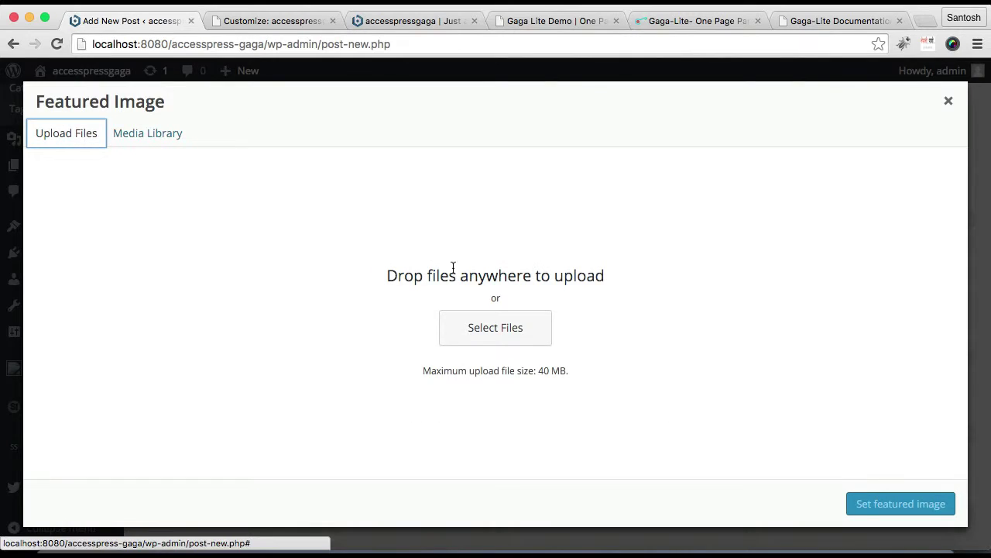
left_click(486, 339)
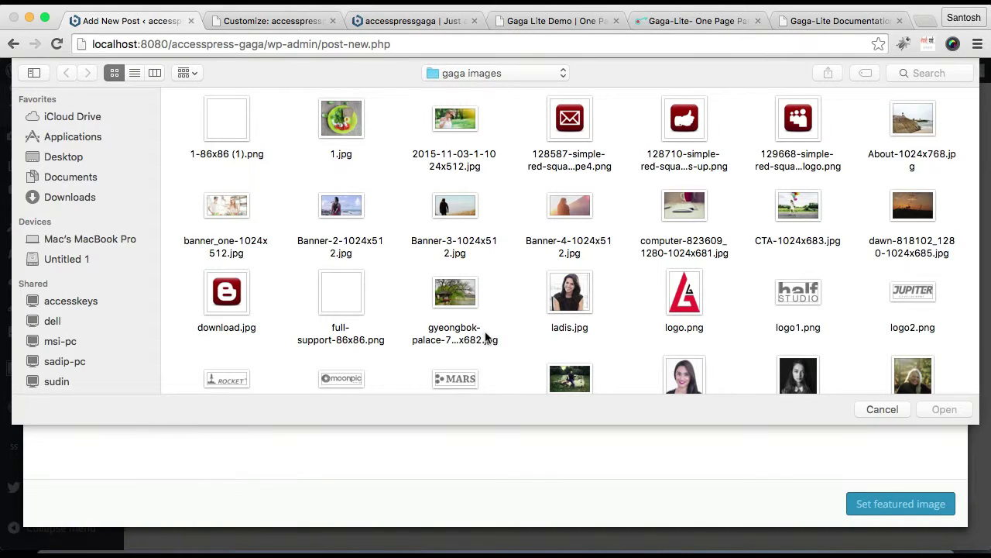
left_click(692, 209)
left_click(937, 410)
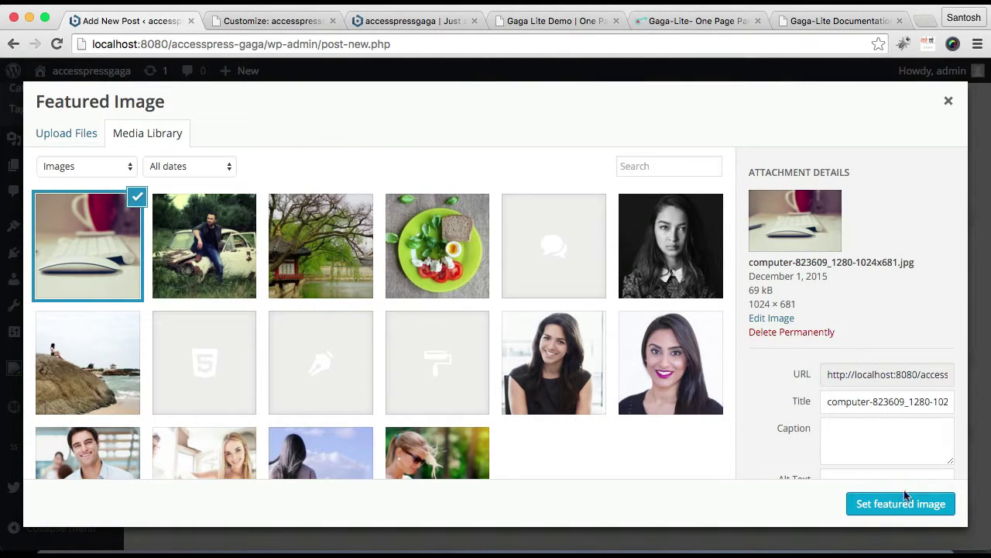
left_click(896, 505)
- Publish the Computer post under the Portfolio category and reload the Customizer
scroll(886, 369, "up", 5)
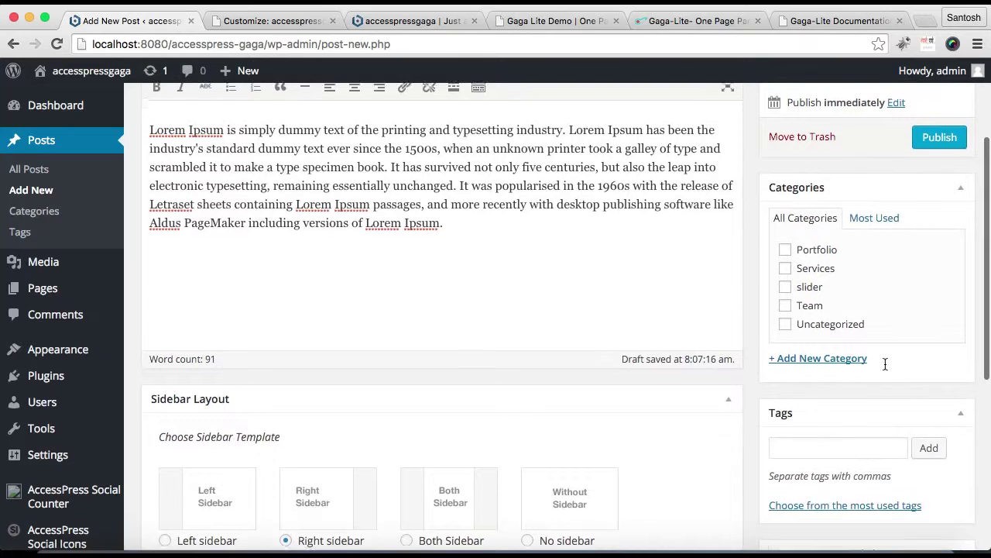
left_click(786, 258)
left_click(935, 147)
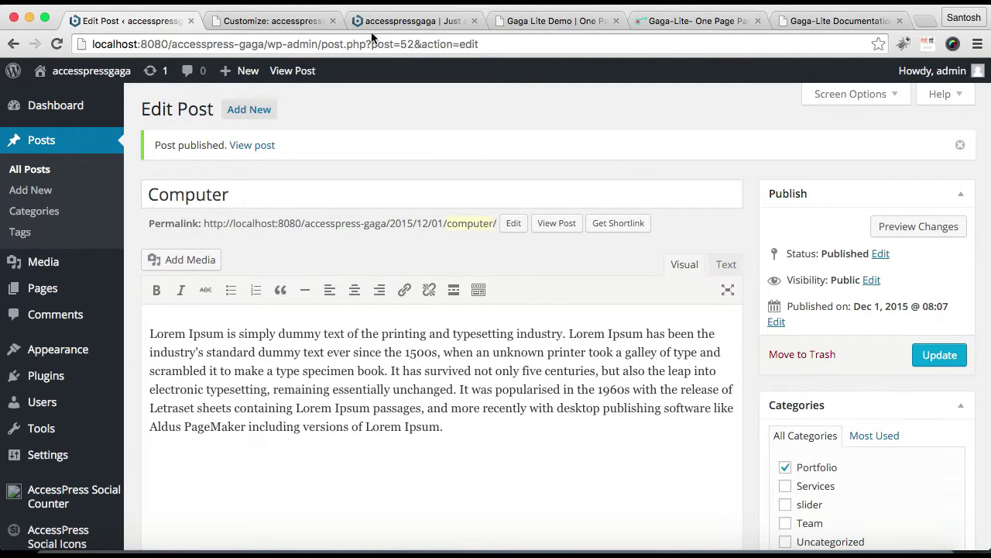
left_click(294, 20)
left_click(314, 43)
key("Return")
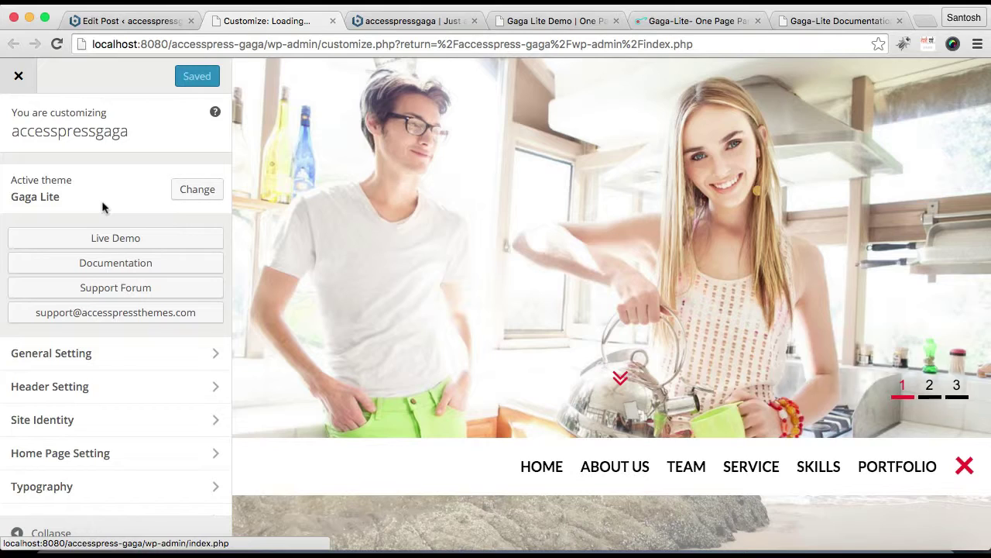
- Set Home Page Setting > Portfolio Setting's category to Portfolio and Save & Publish
scroll(100, 203, "down", 4)
left_click(90, 303)
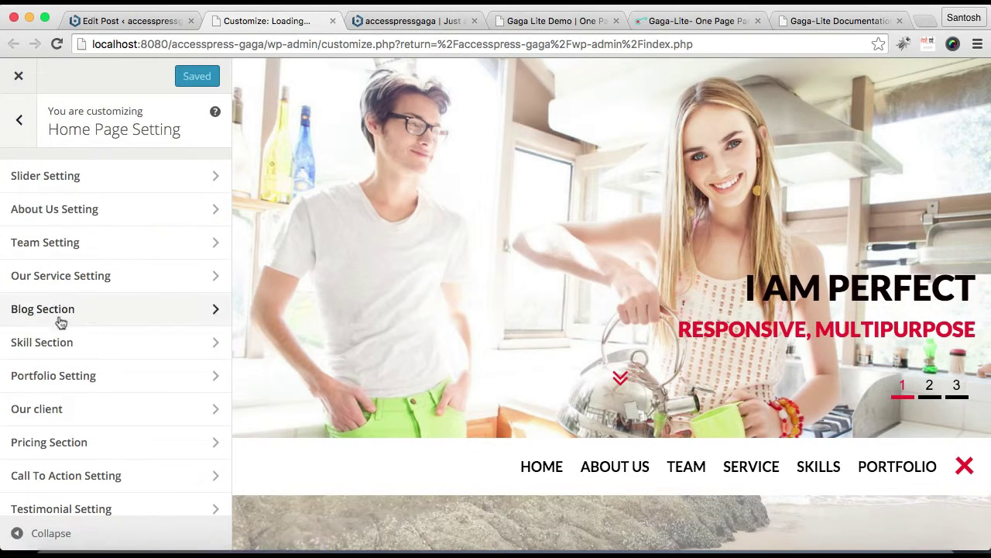
left_click(55, 376)
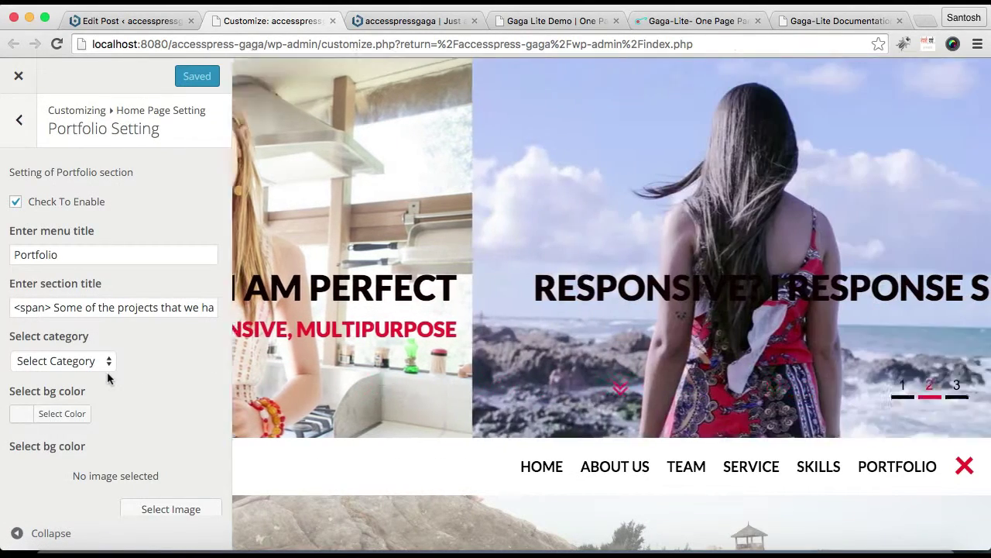
scroll(105, 372, "down", 1)
left_click(102, 314)
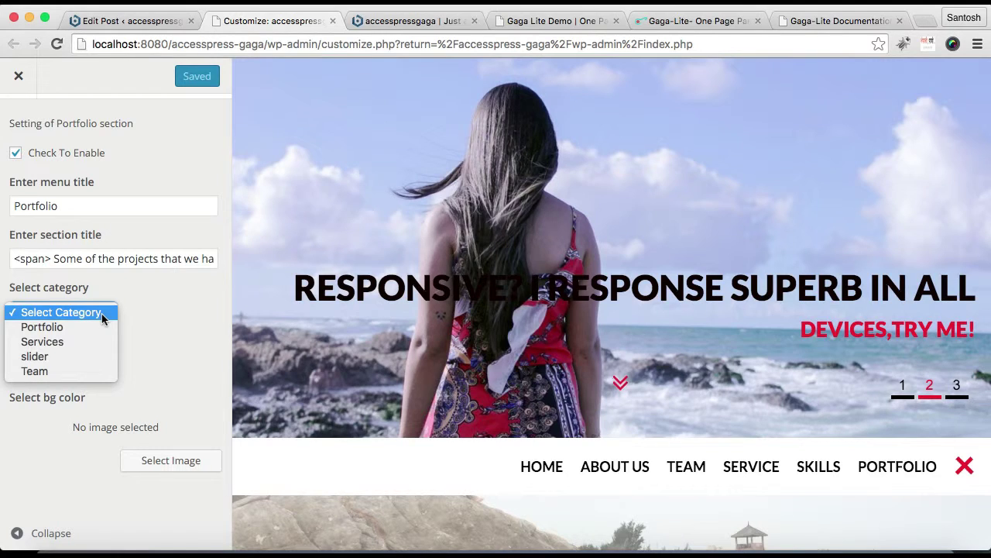
left_click(91, 329)
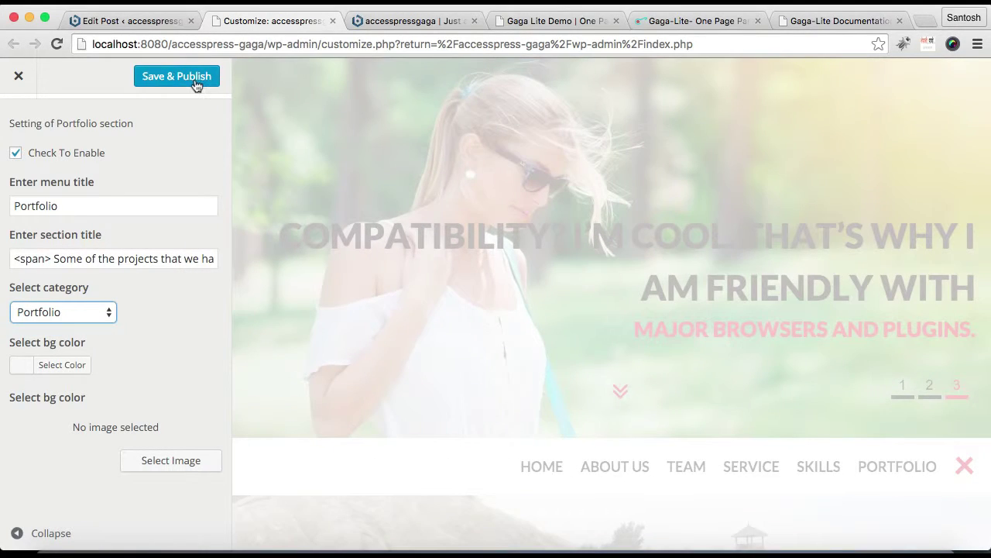
left_click(195, 82)
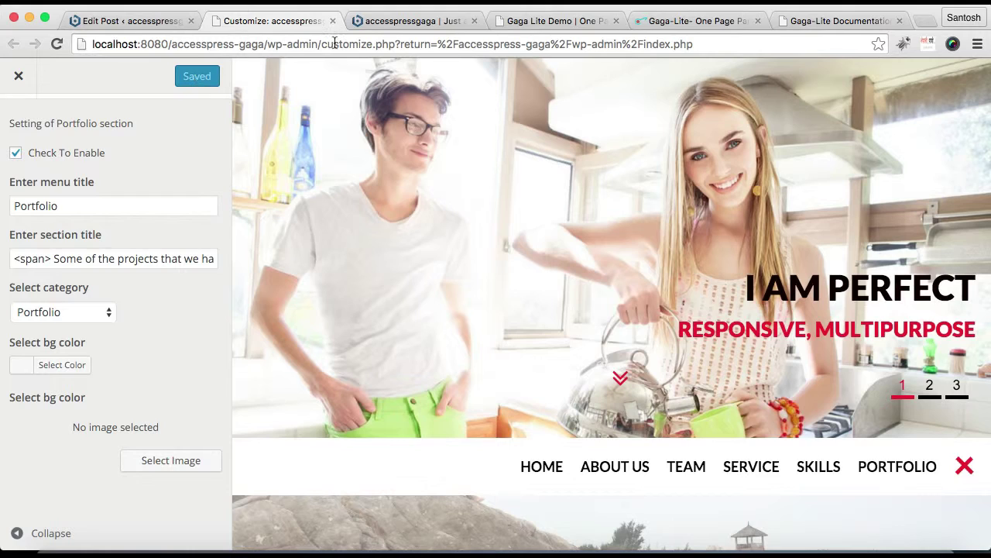
- Reload the live site and scroll to its Portfolio section, then switch to the Gaga Lite demo
left_click(397, 23)
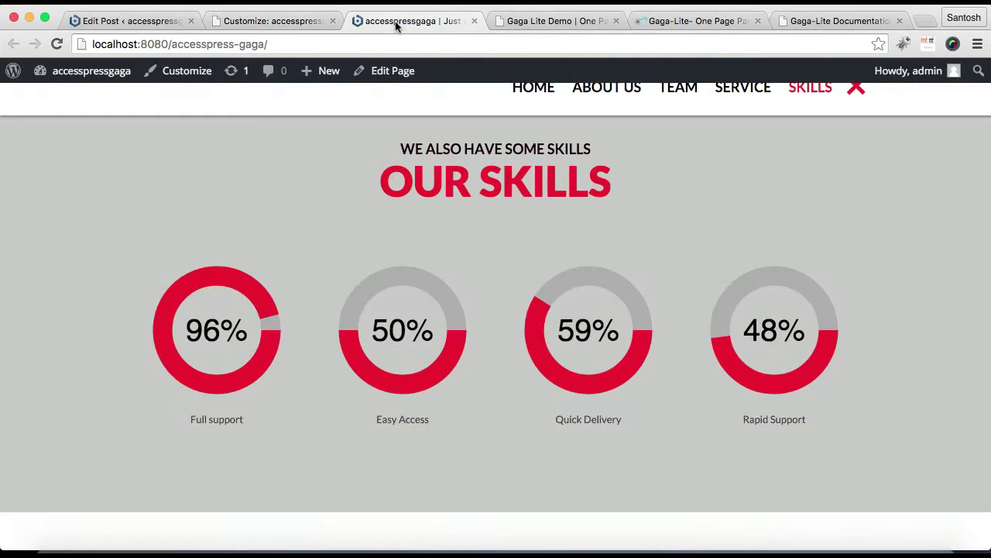
left_click(395, 44)
key("Return")
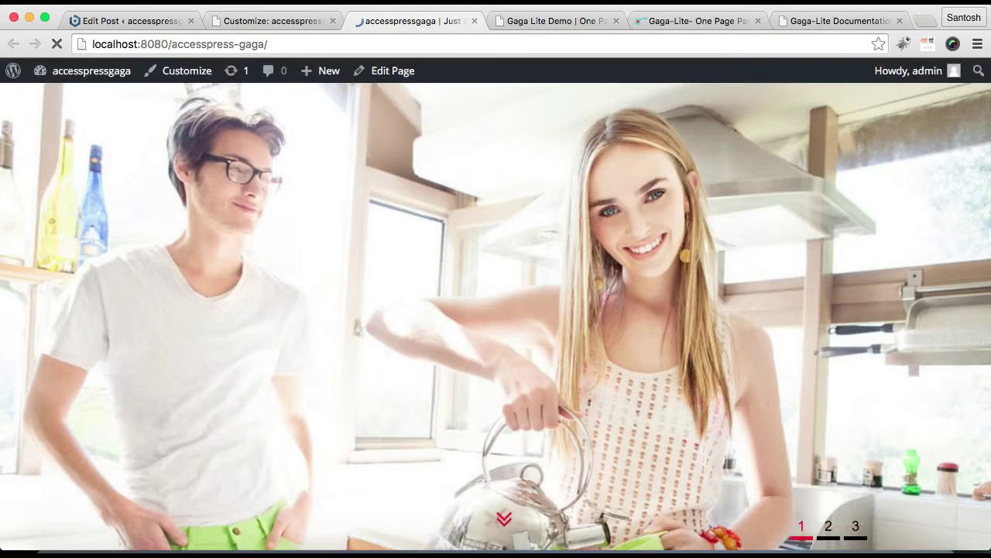
scroll(622, 407, "down", 15)
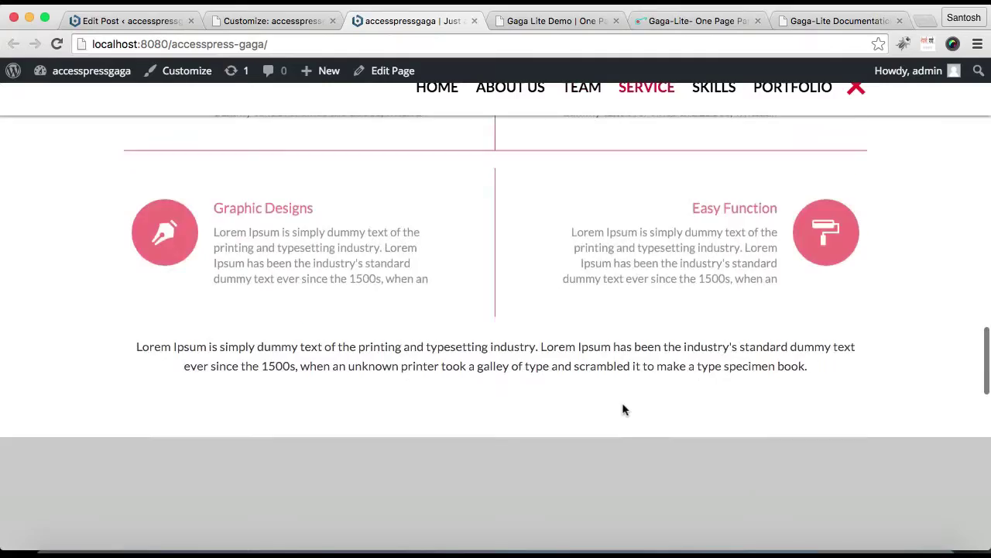
scroll(622, 407, "down", 8)
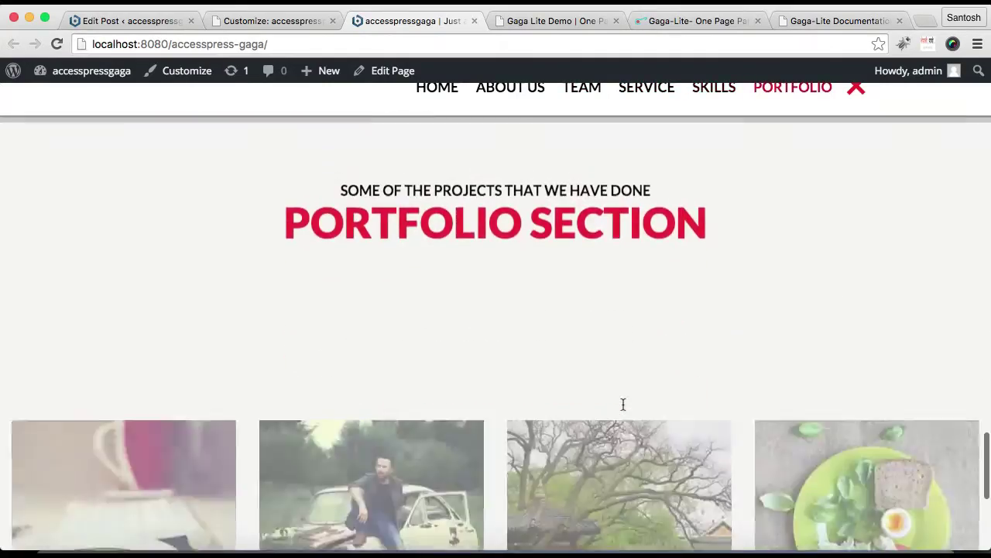
scroll(625, 409, "down", 2)
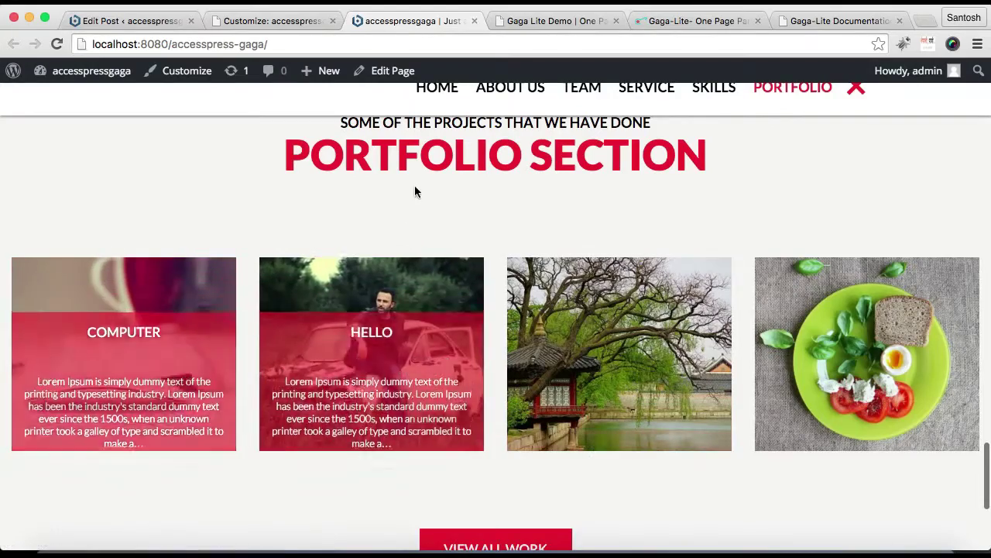
left_click(535, 22)
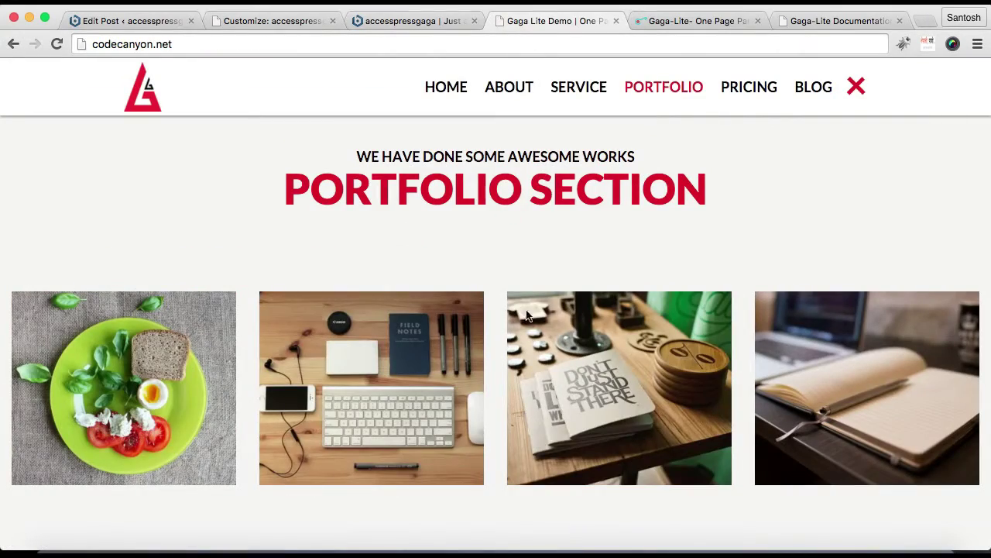
- Scroll the Gaga Lite demo to its Client Section of company logos, then return to the Customizer
scroll(467, 379, "down", 4)
scroll(467, 380, "up", 2)
scroll(469, 381, "down", 8)
scroll(469, 380, "up", 1)
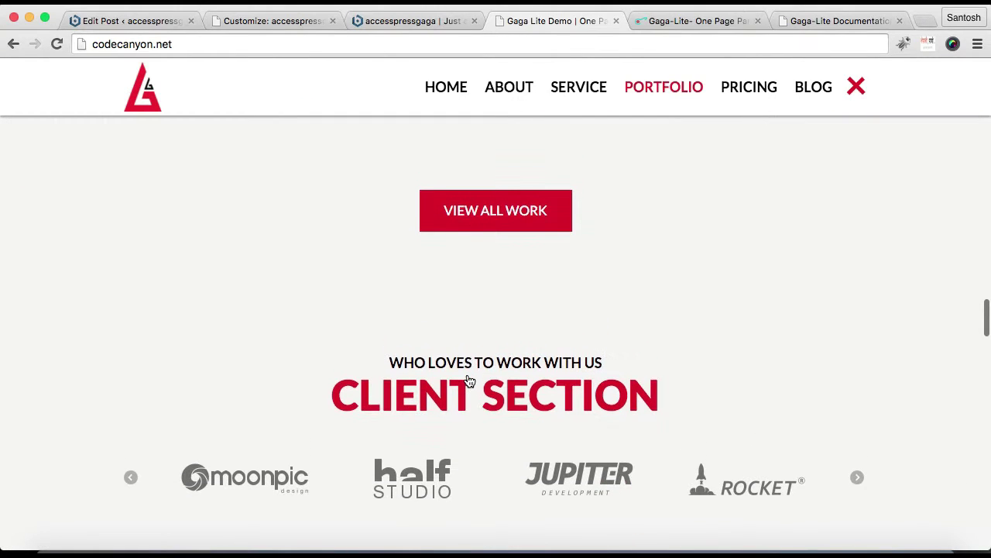
scroll(469, 380, "down", 3)
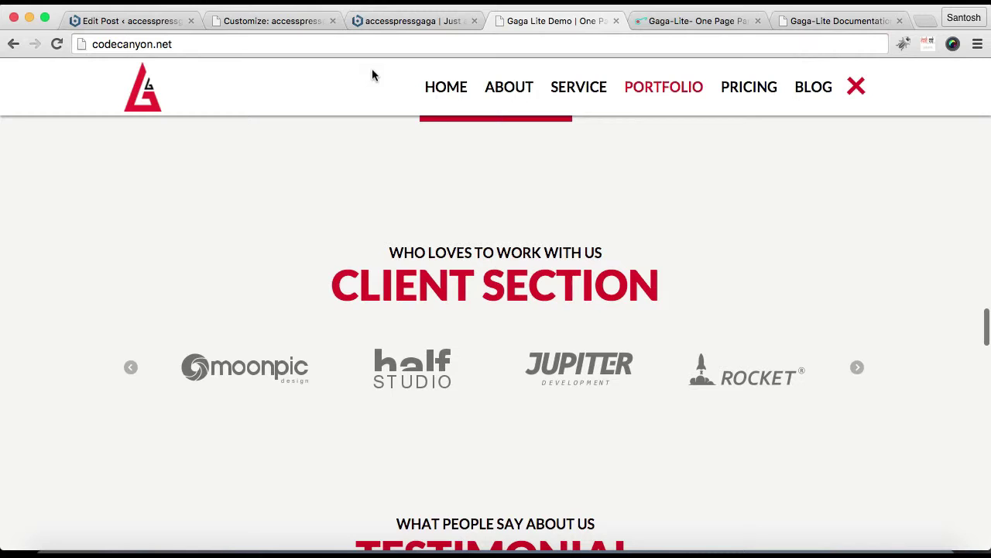
left_click(260, 23)
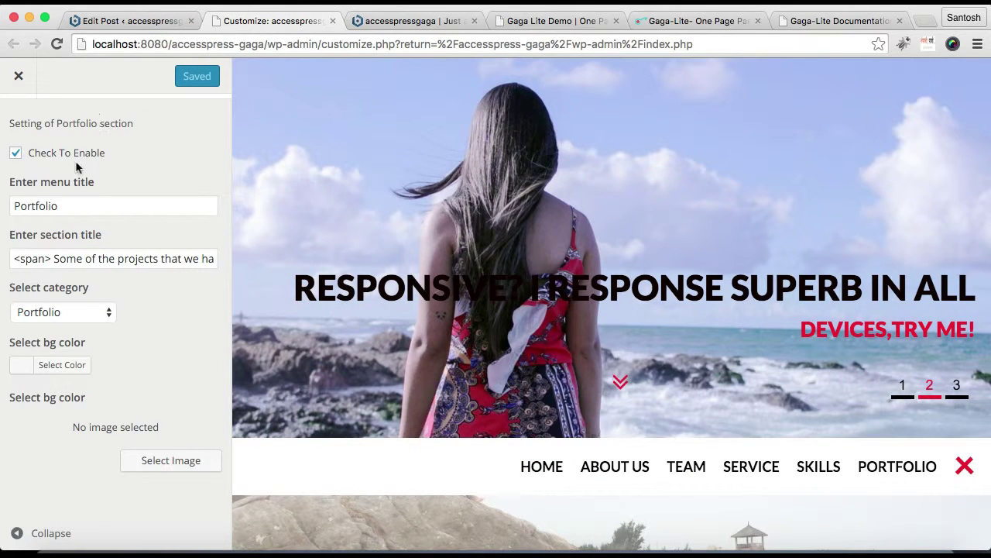
- Enable the Our client section and set its menu title to 'Clients'
scroll(75, 160, "up", 1)
left_click(20, 119)
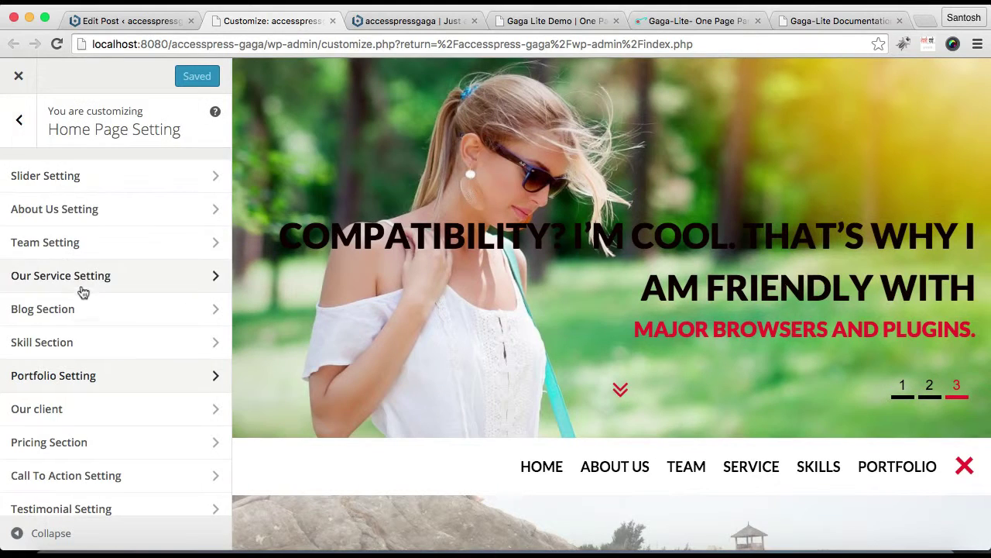
left_click(56, 418)
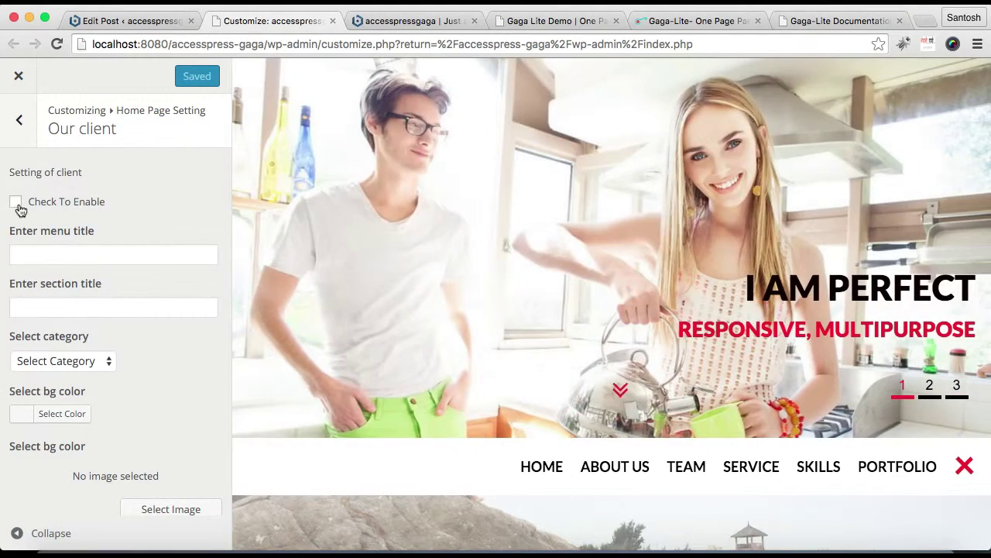
left_click(16, 203)
left_click(88, 257)
type("V")
key("BackSpace")
type("Clients")
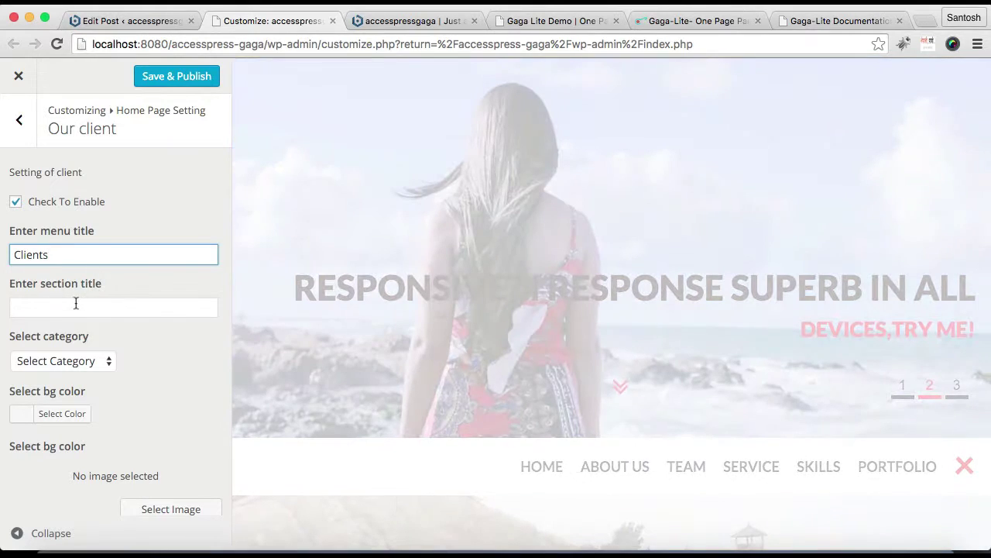
- Set the section title to '<span>Clients who work with us</span> Our Clients' and Save & Publish
left_click(76, 307)
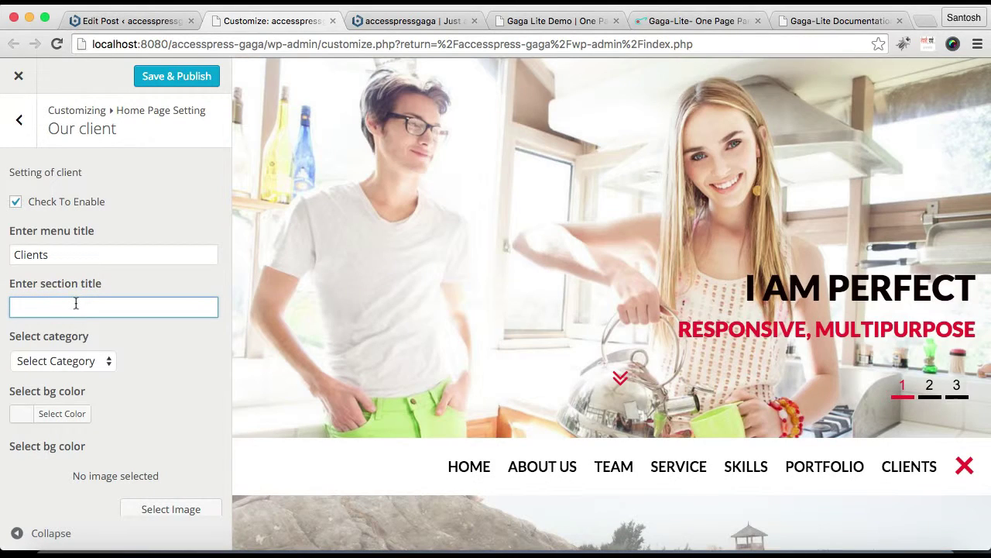
type("Clients who wo")
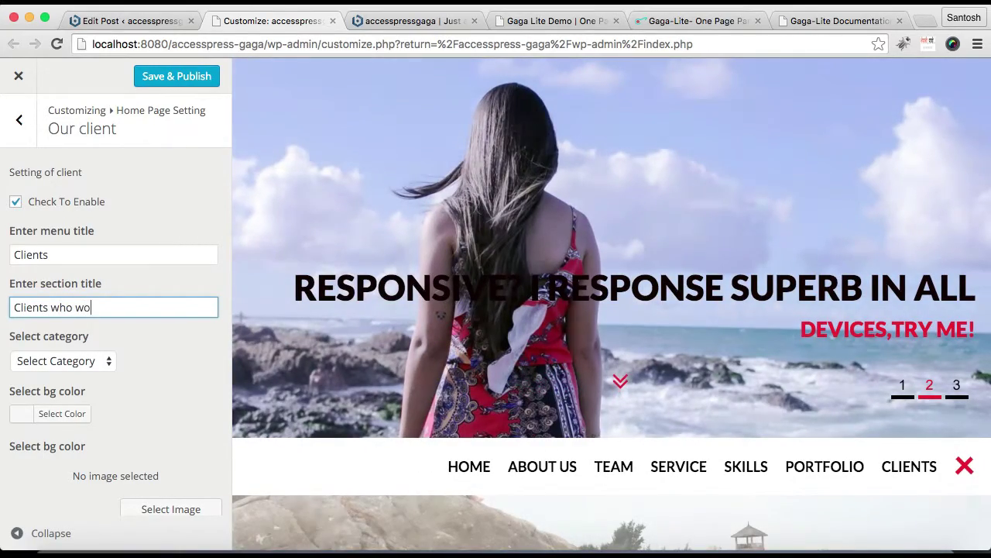
type("rk with us")
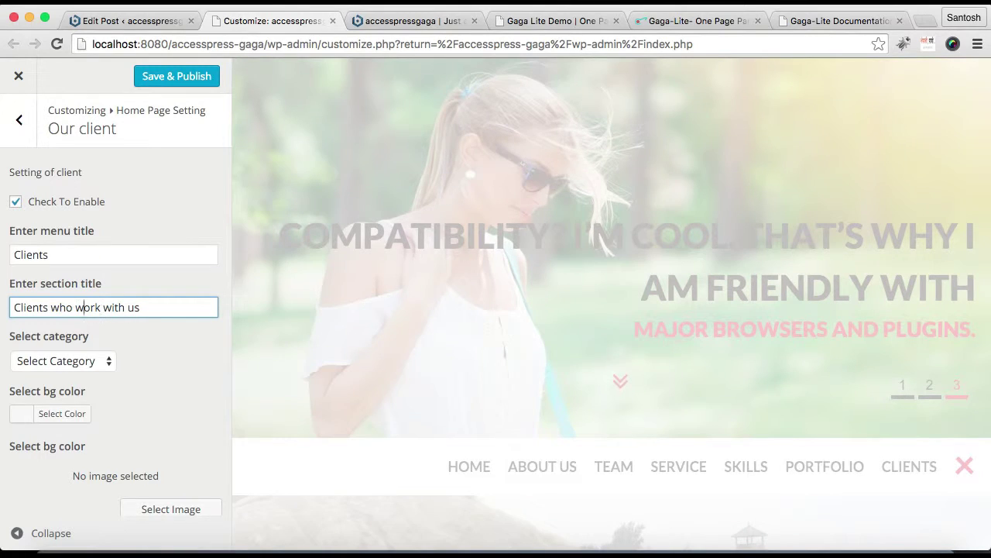
left_click(14, 306)
type("<span>")
left_click(60, 308)
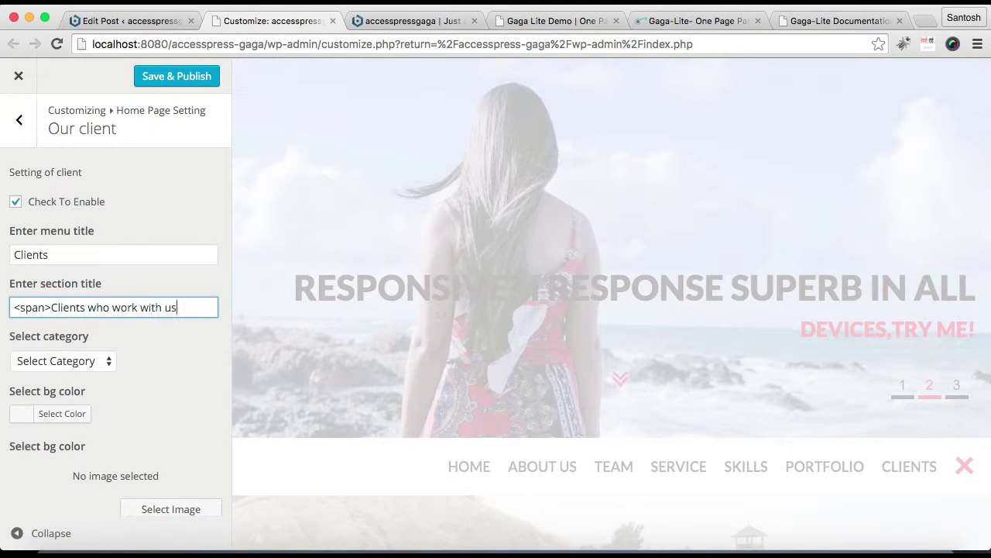
type("</span> ")
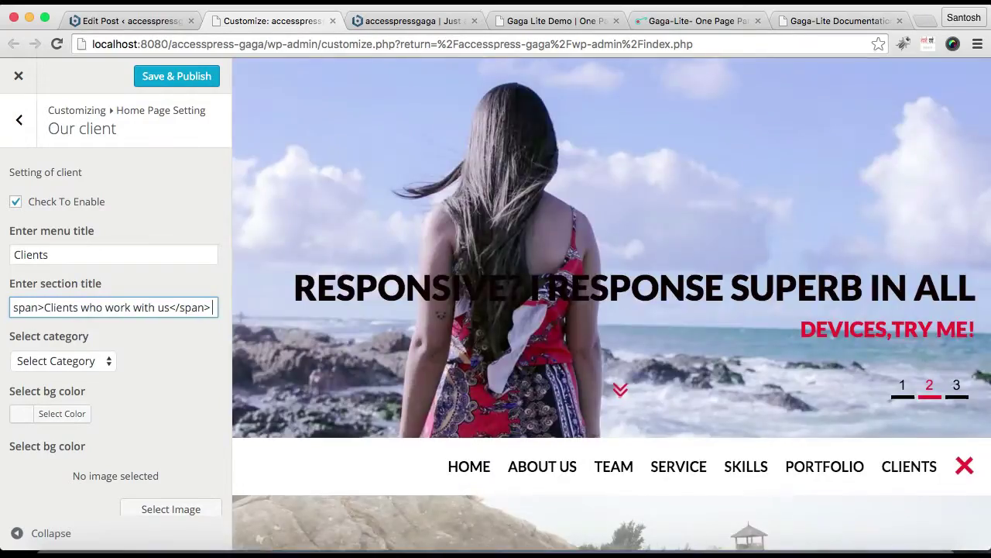
type("Our")
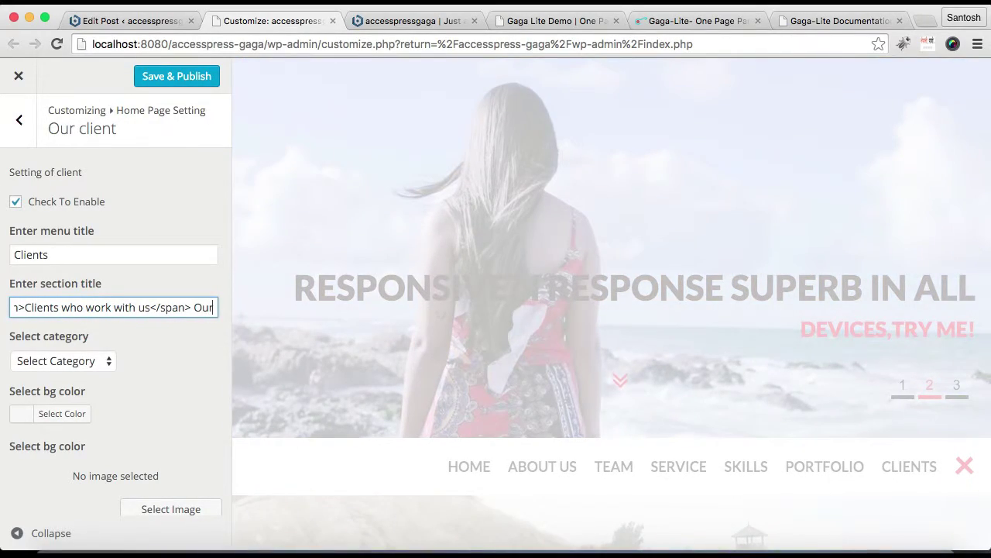
type(" Clients")
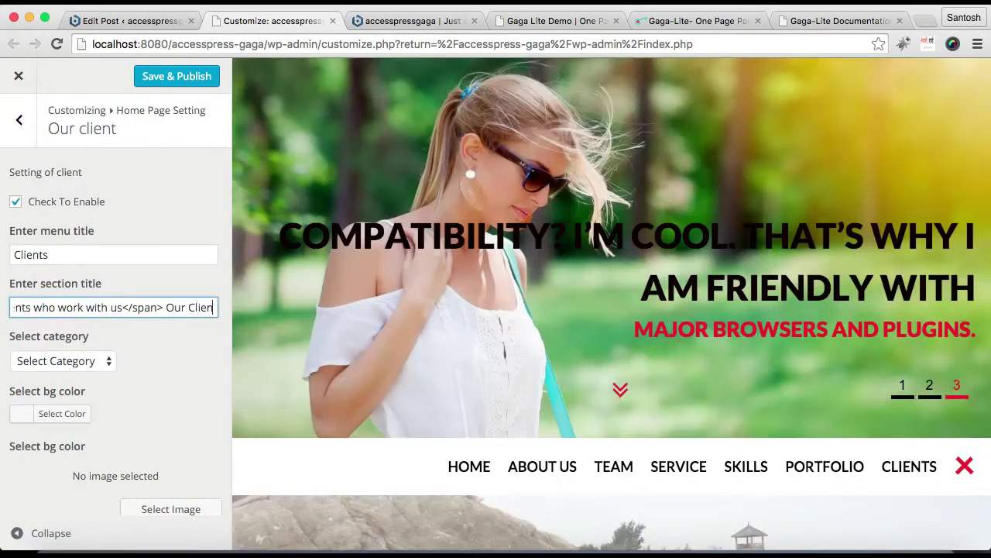
scroll(110, 363, "down", 1)
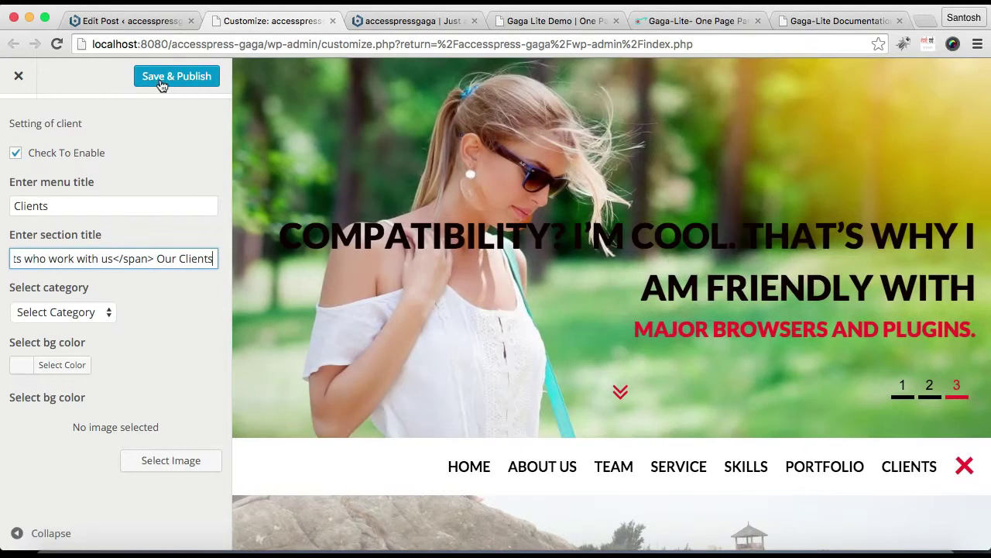
left_click(160, 83)
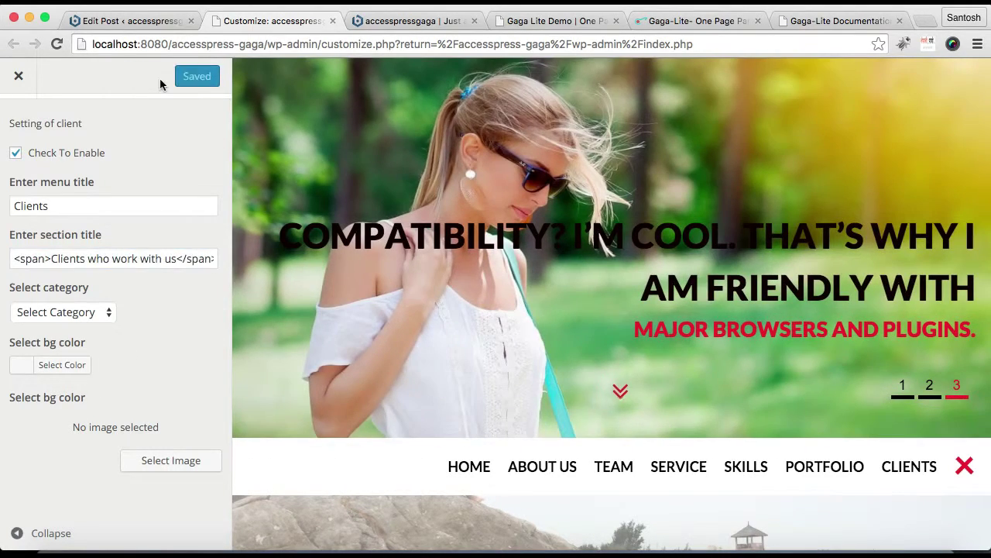
left_click(160, 25)
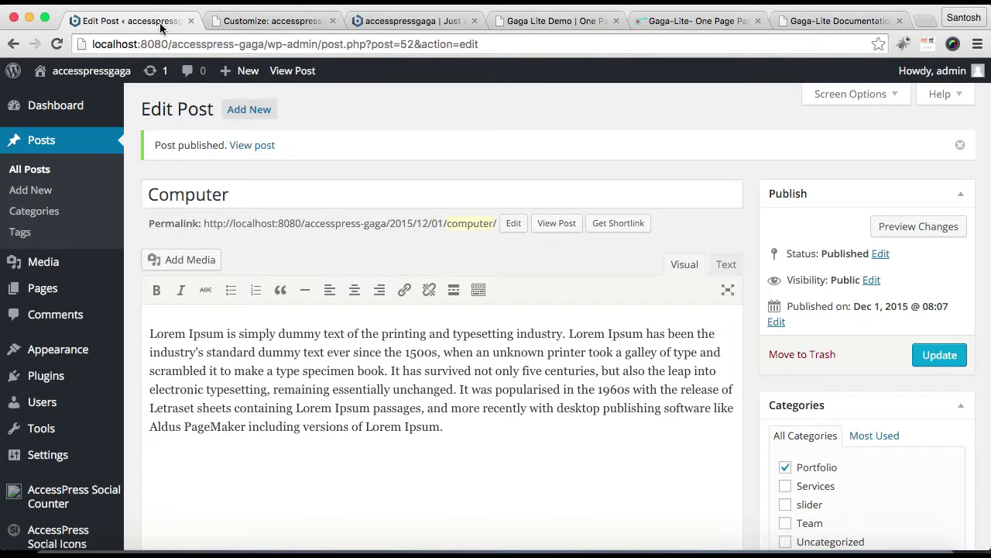
- Add a post category named Clients and open its post list, which has 0 posts
left_click(47, 220)
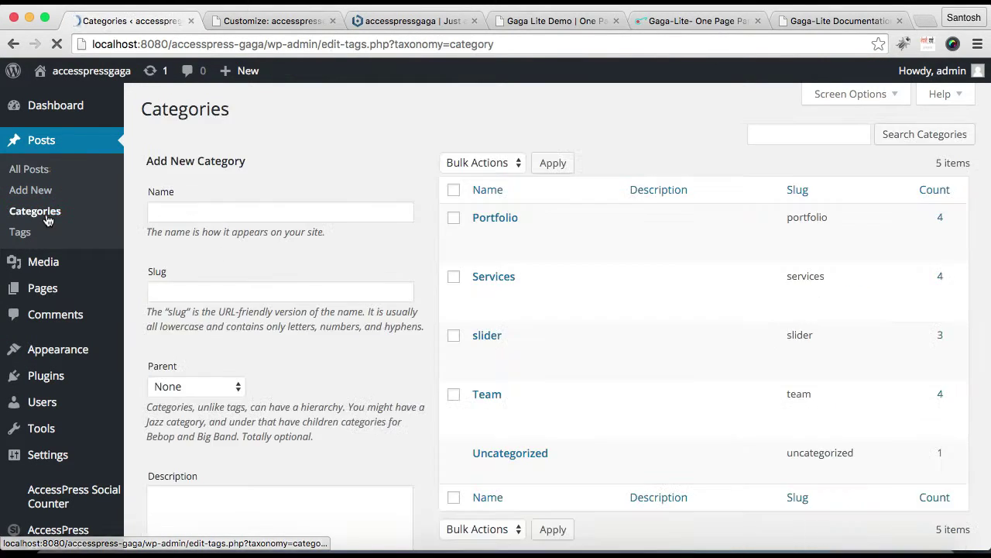
scroll(613, 392, "down", 2)
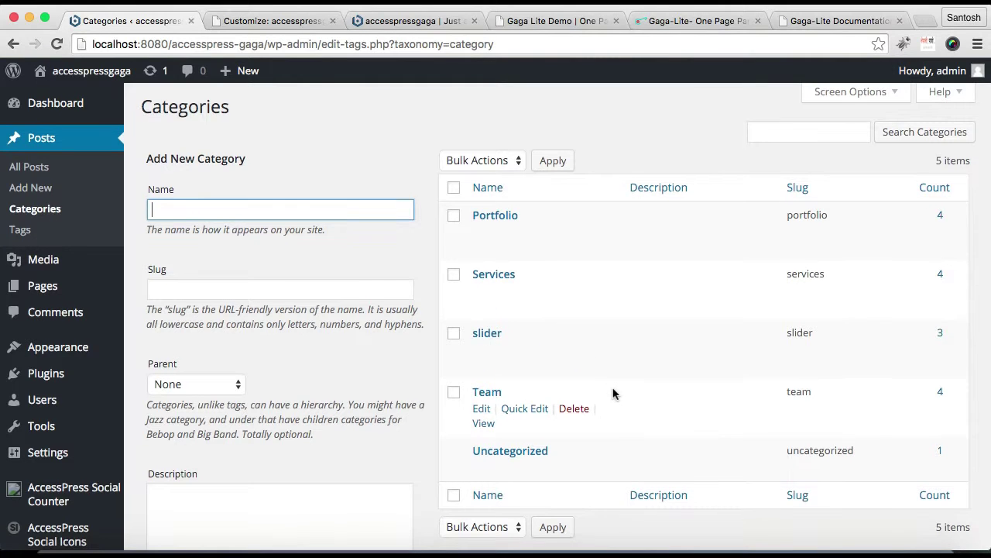
scroll(613, 394, "down", 3)
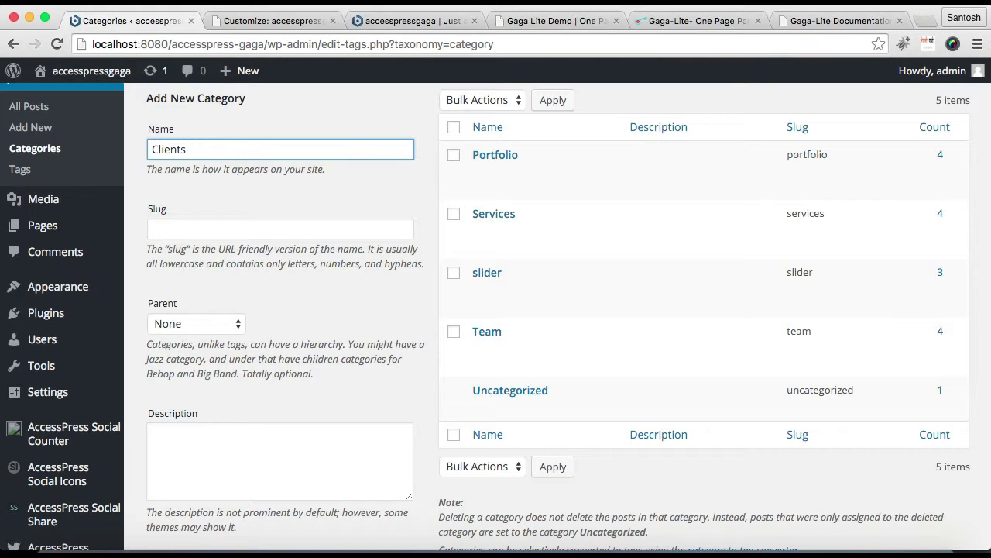
scroll(408, 257, "down", 4)
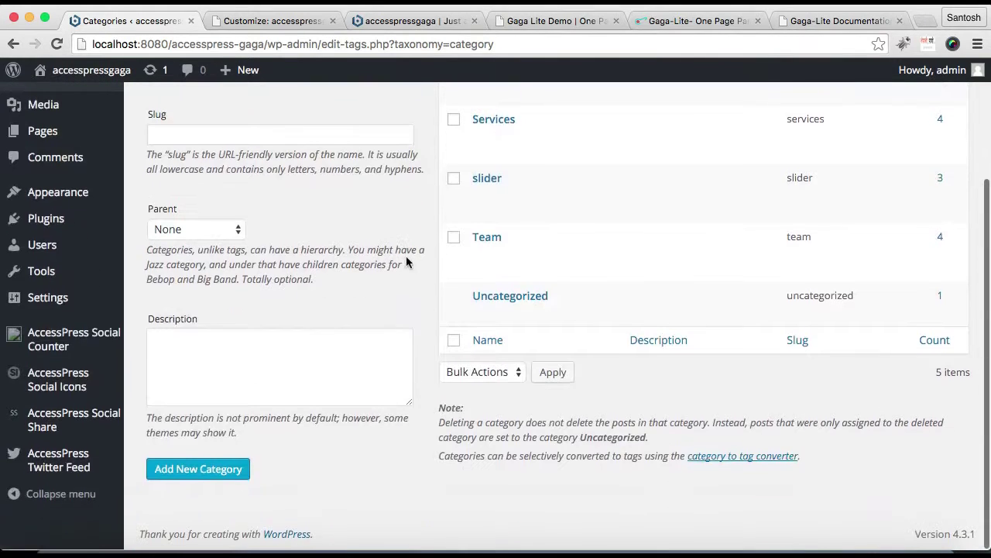
left_click(218, 472)
scroll(640, 300, "up", 5)
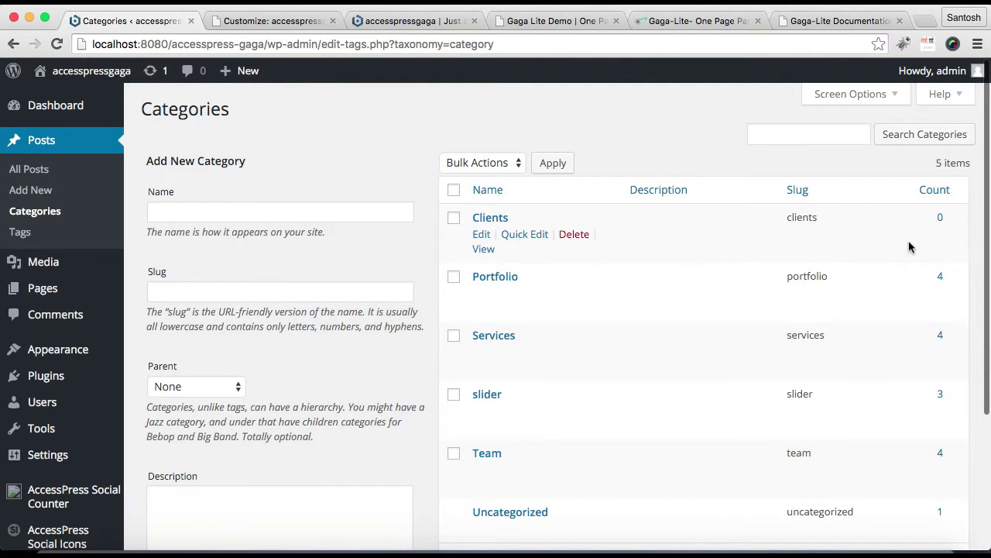
left_click(939, 218)
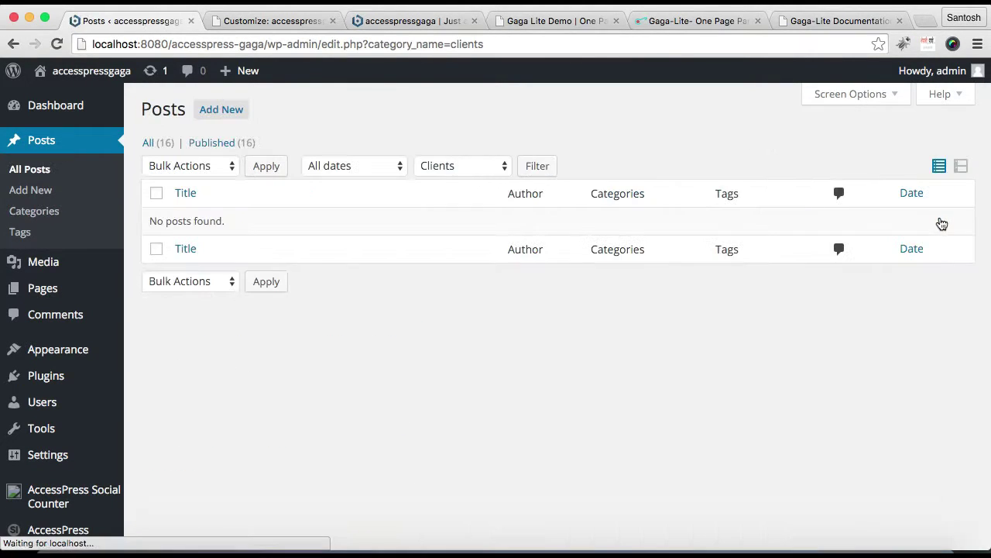
- Start a new post titled 'Client 1' and set uploaded logo1.png as its featured image
left_click(228, 111)
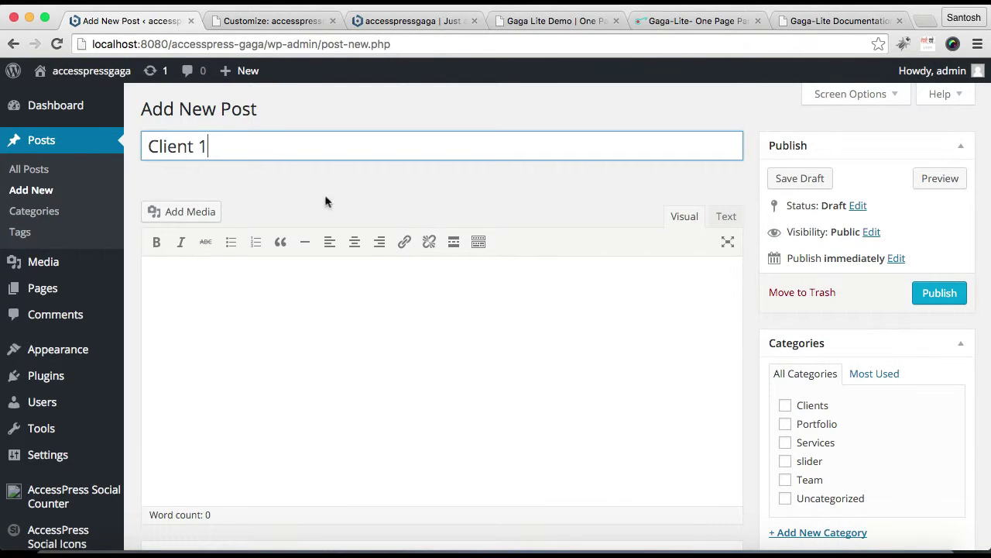
scroll(499, 354, "down", 5)
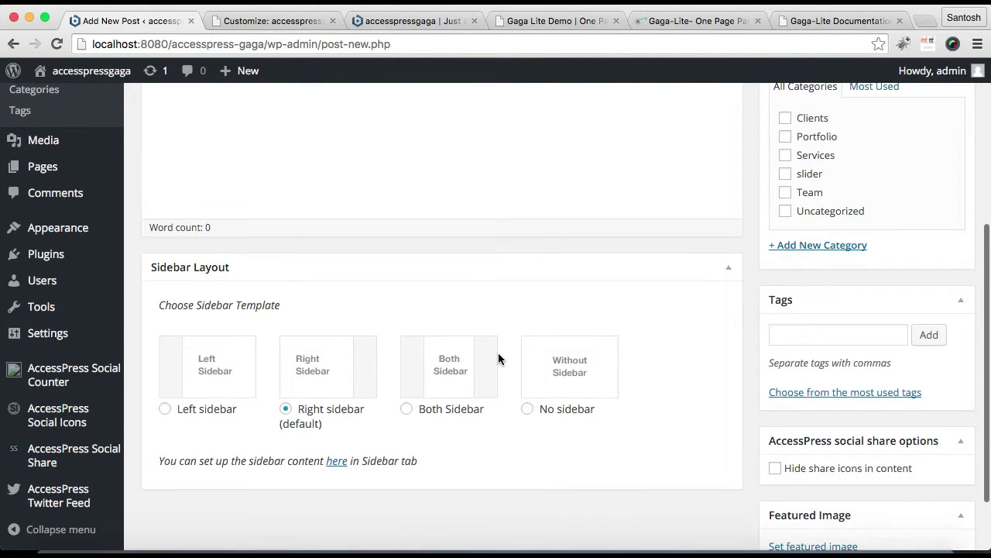
scroll(744, 418, "down", 2)
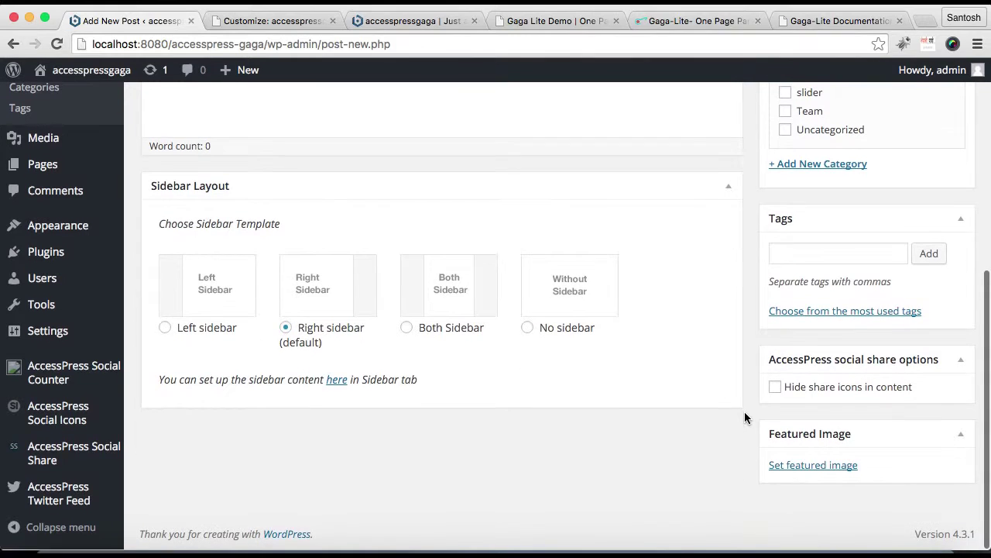
left_click(812, 468)
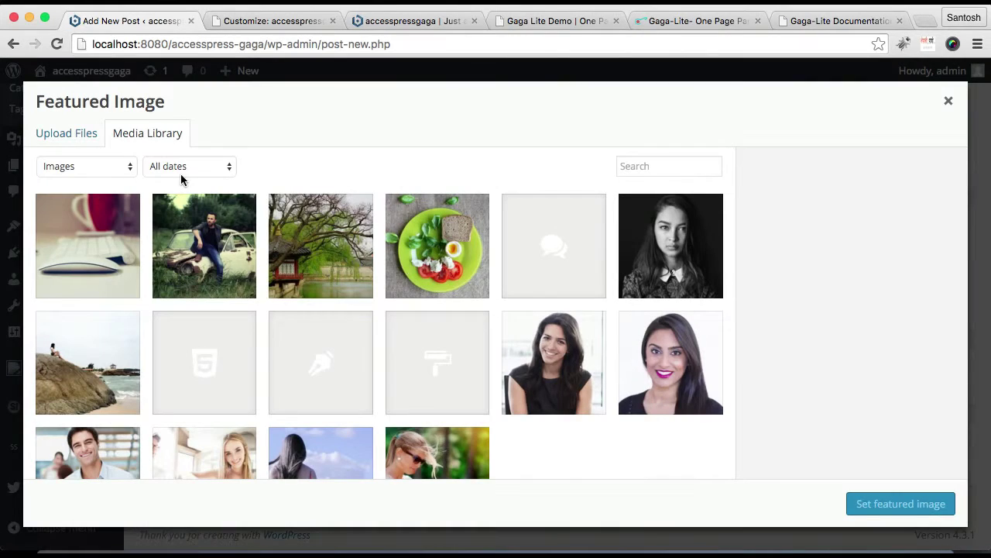
left_click(81, 137)
left_click(504, 327)
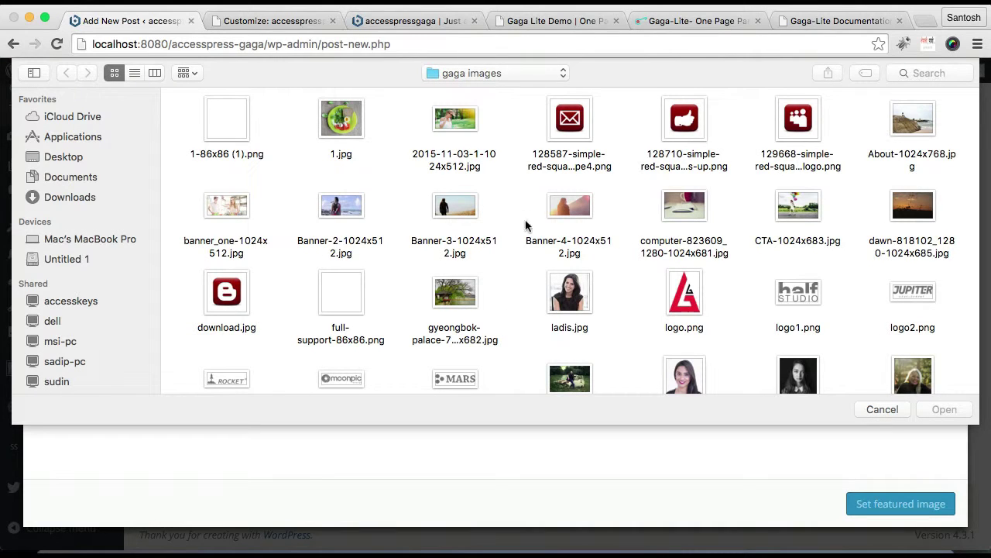
scroll(677, 245, "down", 2)
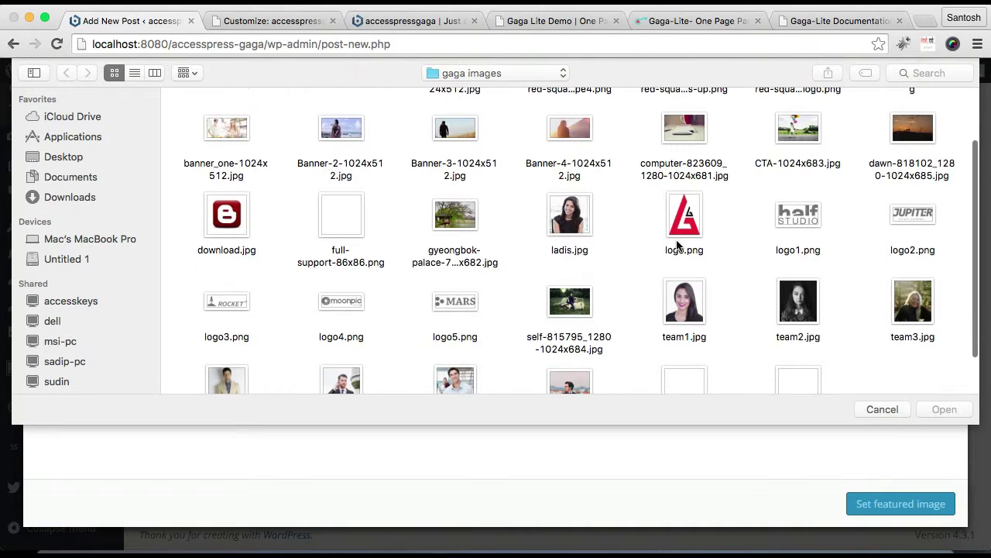
left_click(798, 216)
left_click(946, 410)
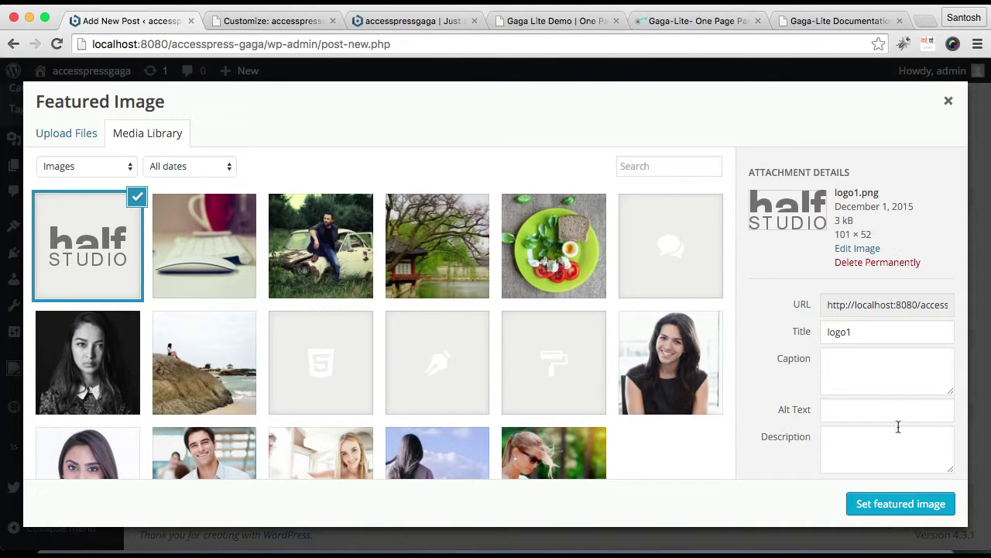
left_click(893, 502)
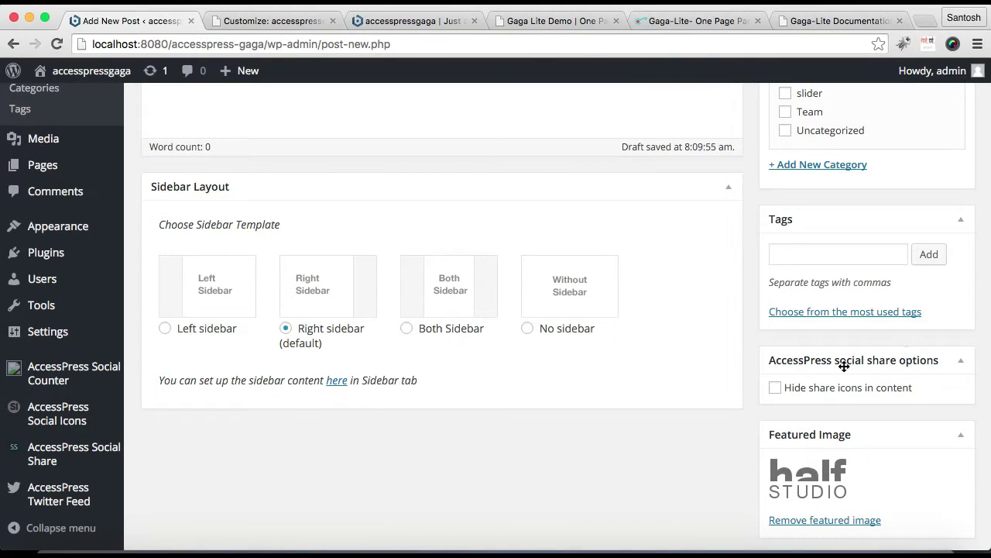
- File Client 1 under the Clients category, publish it, and start another new post
scroll(844, 366, "up", 3)
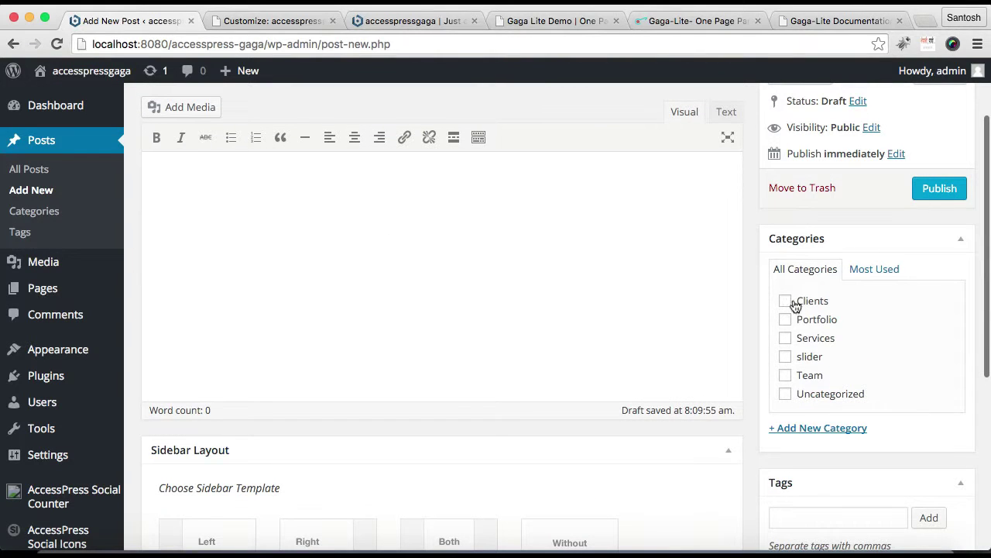
left_click(787, 301)
left_click(926, 190)
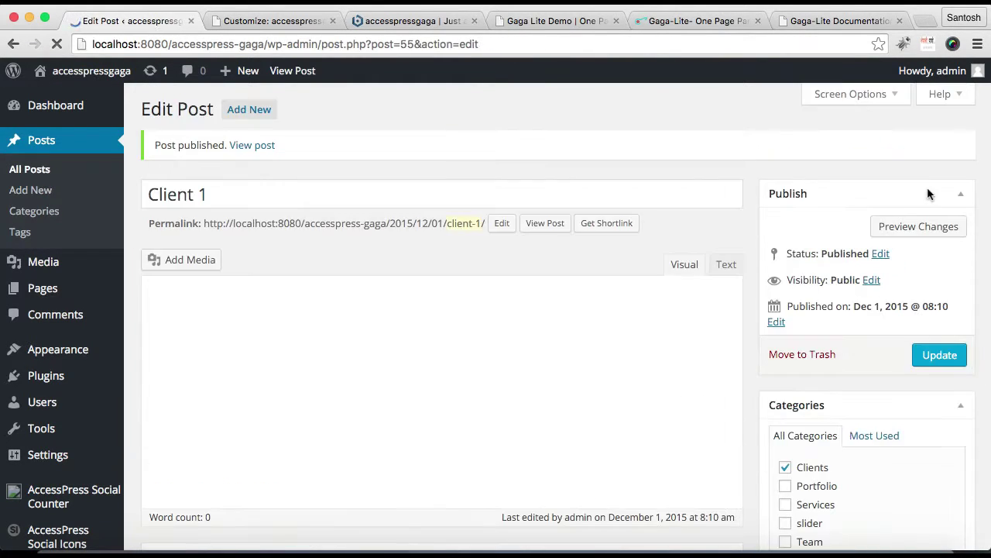
left_click(245, 112)
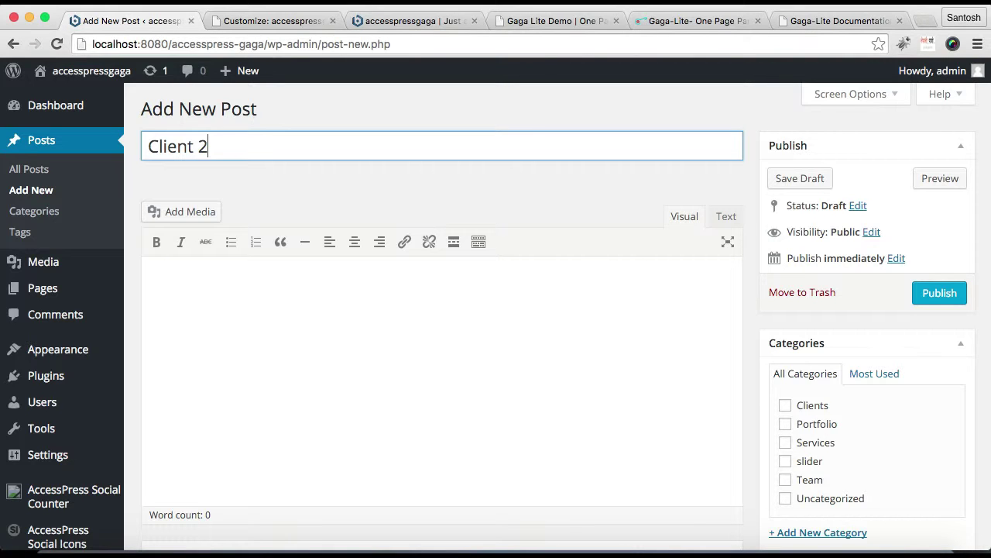
- File Client 2 under Clients, set uploaded logo2.png (Jupiter logo) as featured image, and publish
scroll(690, 328, "down", 5)
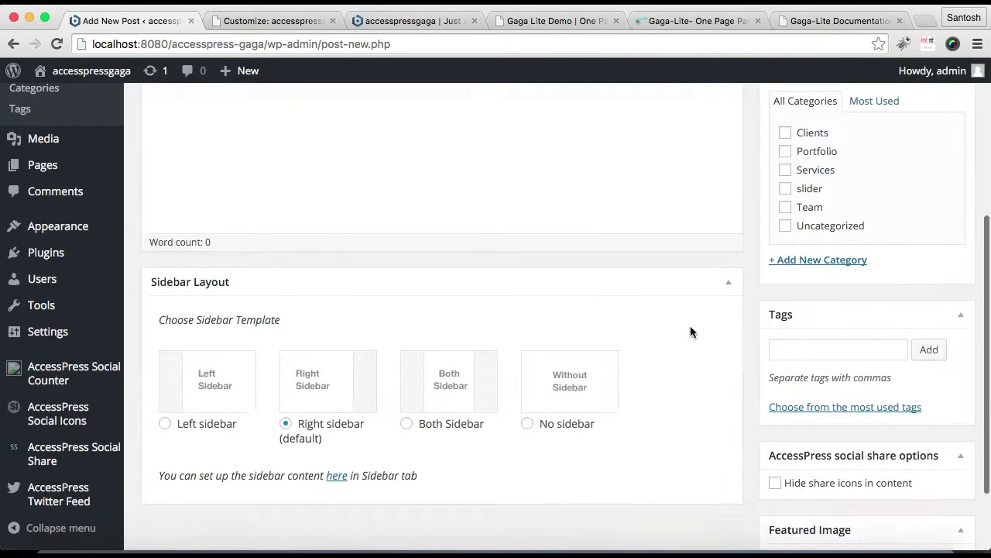
left_click(786, 134)
scroll(834, 401, "down", 2)
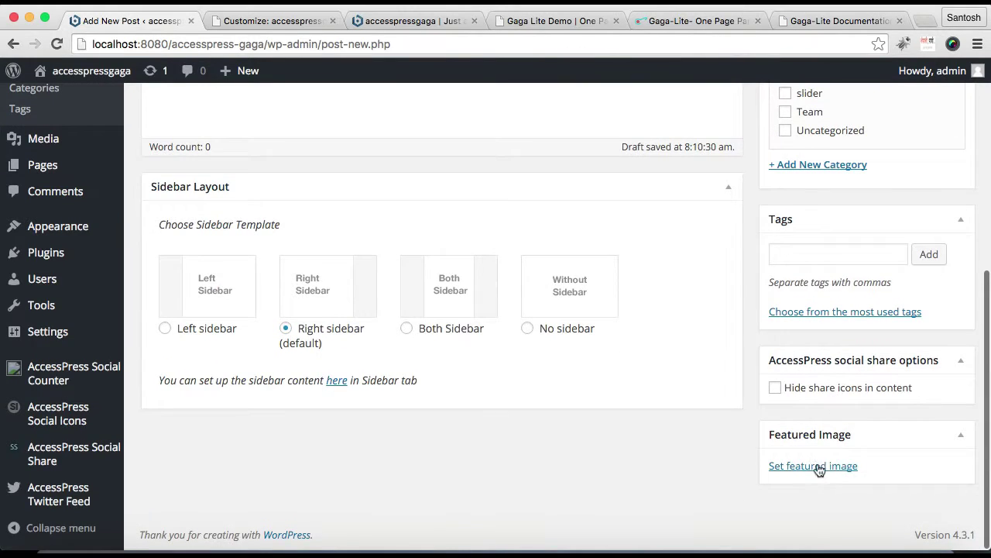
left_click(814, 469)
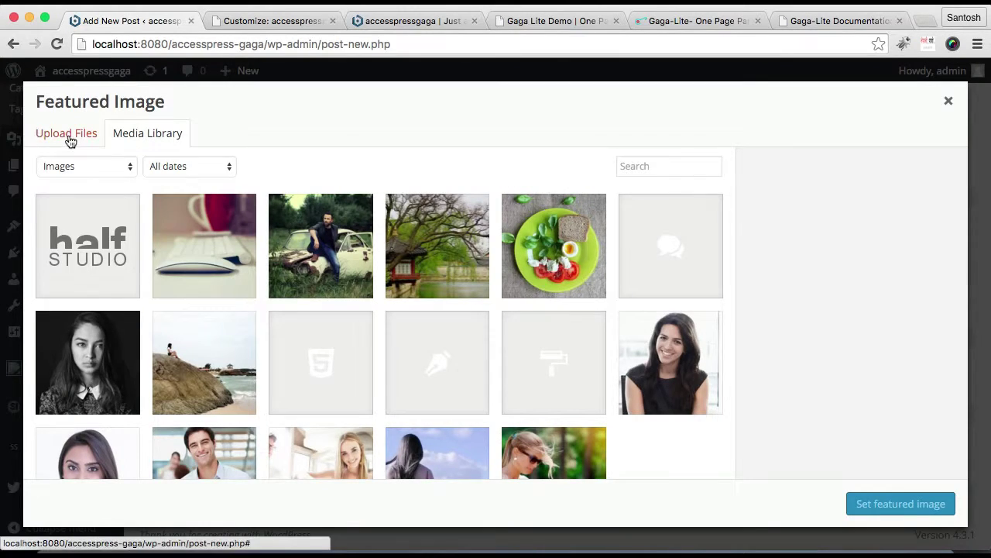
left_click(68, 133)
left_click(454, 330)
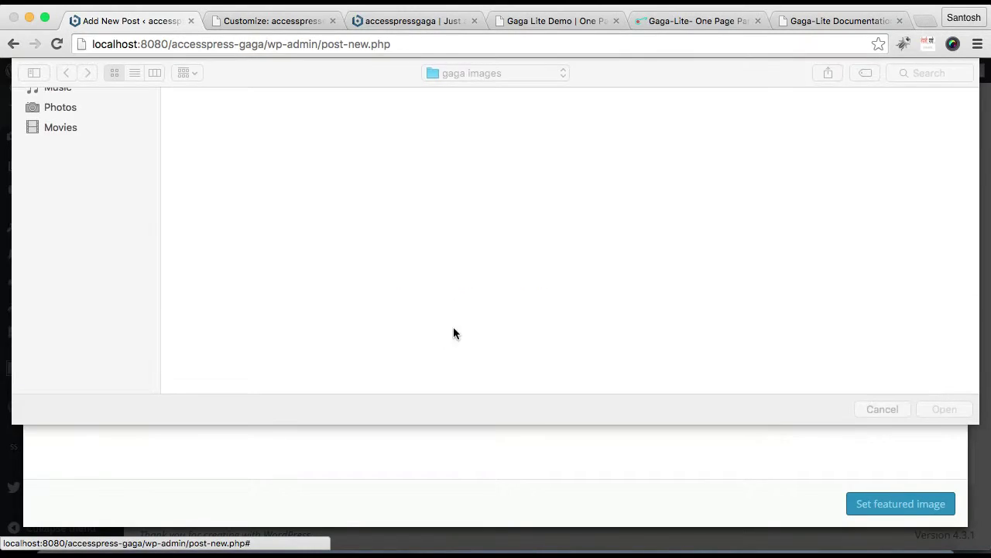
left_click(899, 293)
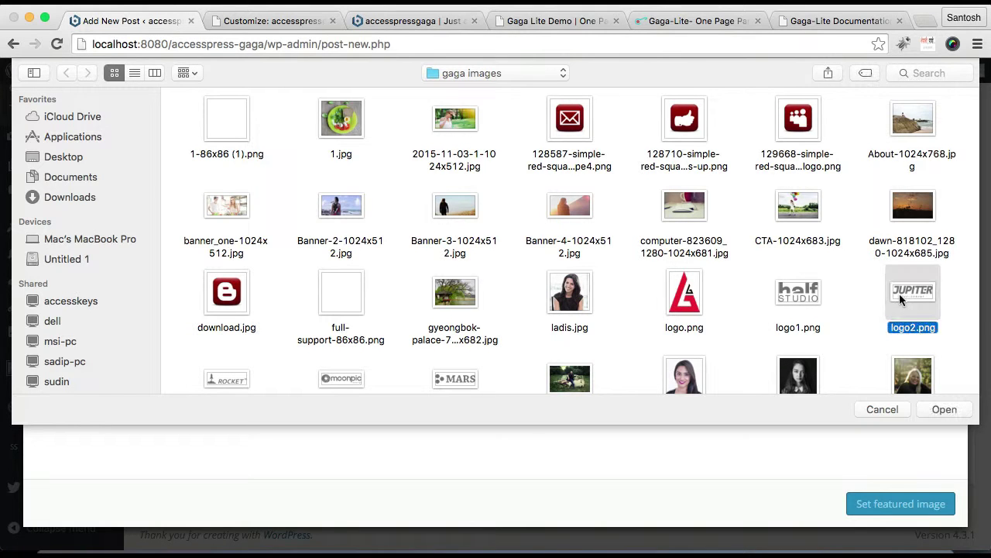
left_click(940, 411)
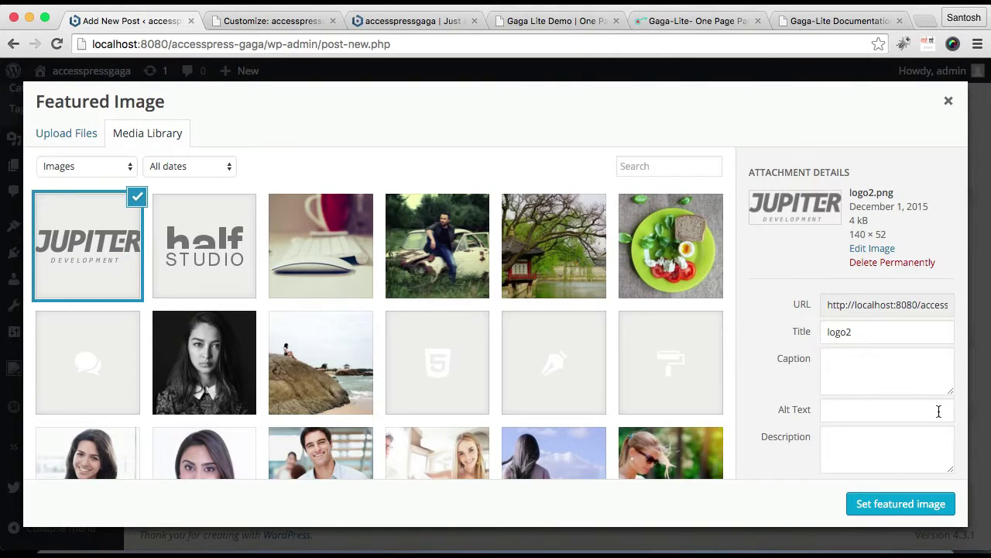
left_click(908, 503)
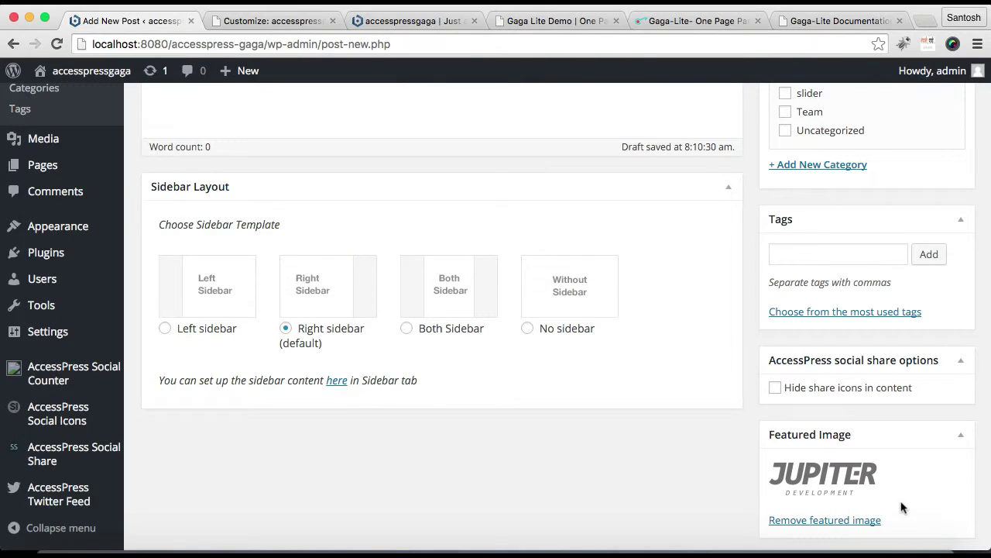
scroll(844, 358, "up", 10)
left_click(935, 289)
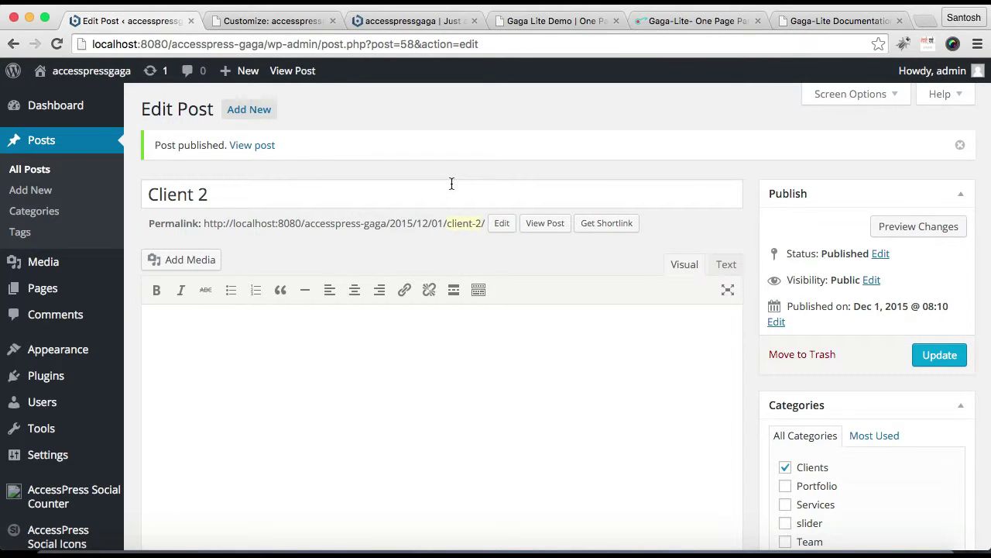
- Reload the Customizer, set the Our client section's category to Clients, and Save & Publish
left_click(268, 23)
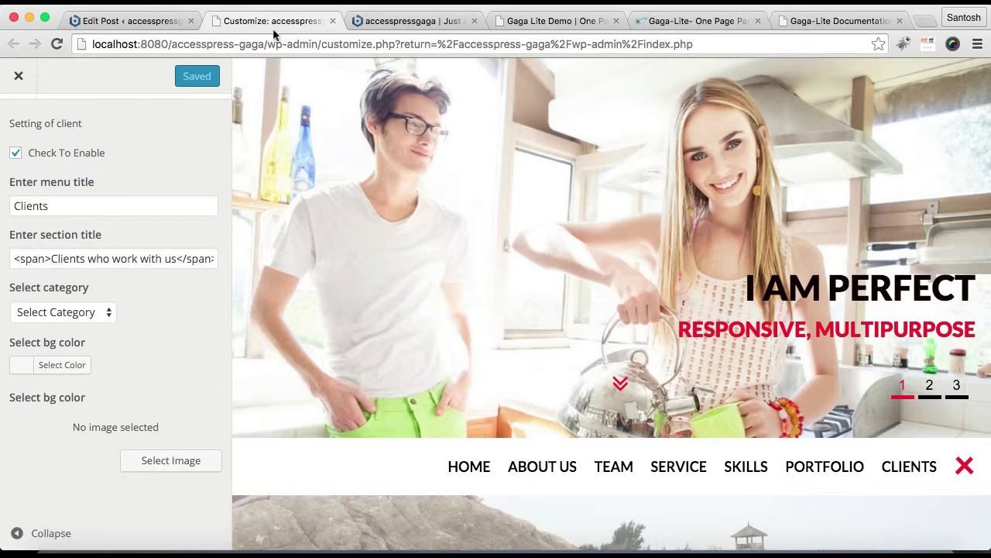
left_click(284, 44)
key("Return")
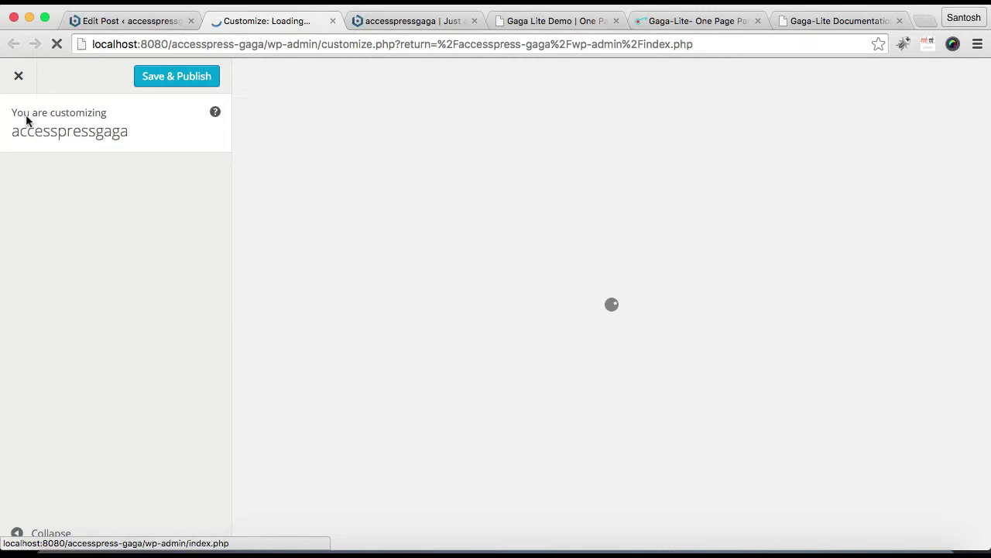
scroll(166, 360, "down", 3)
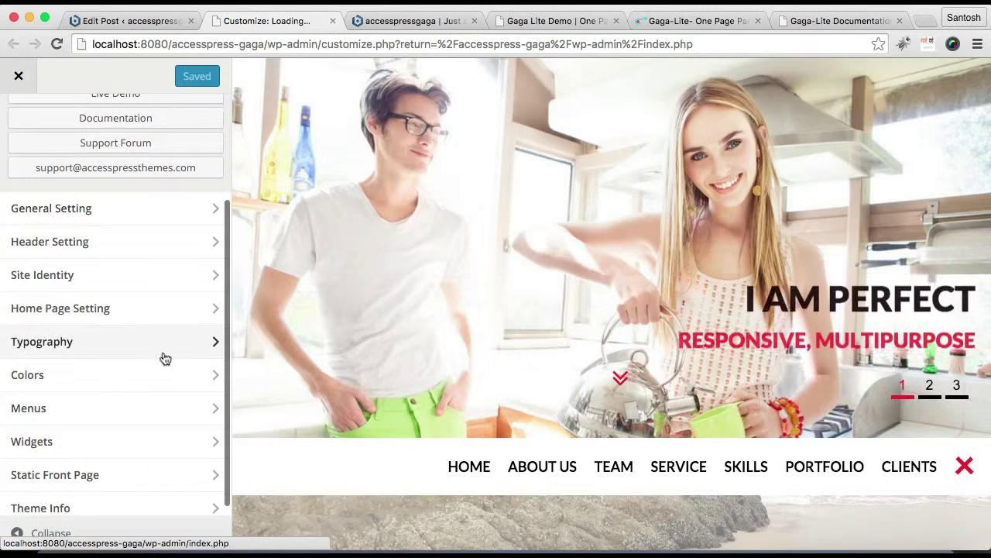
left_click(124, 319)
left_click(34, 411)
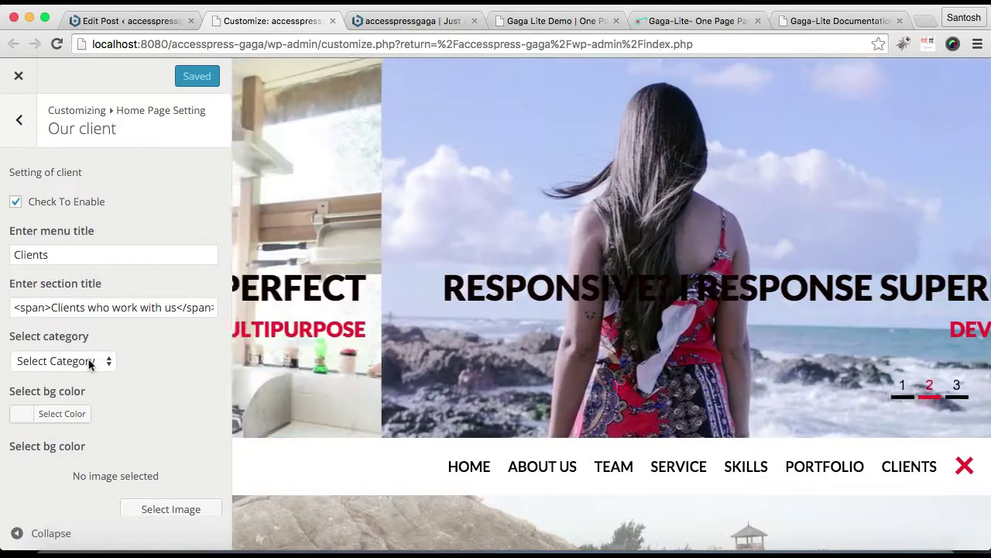
left_click(91, 363)
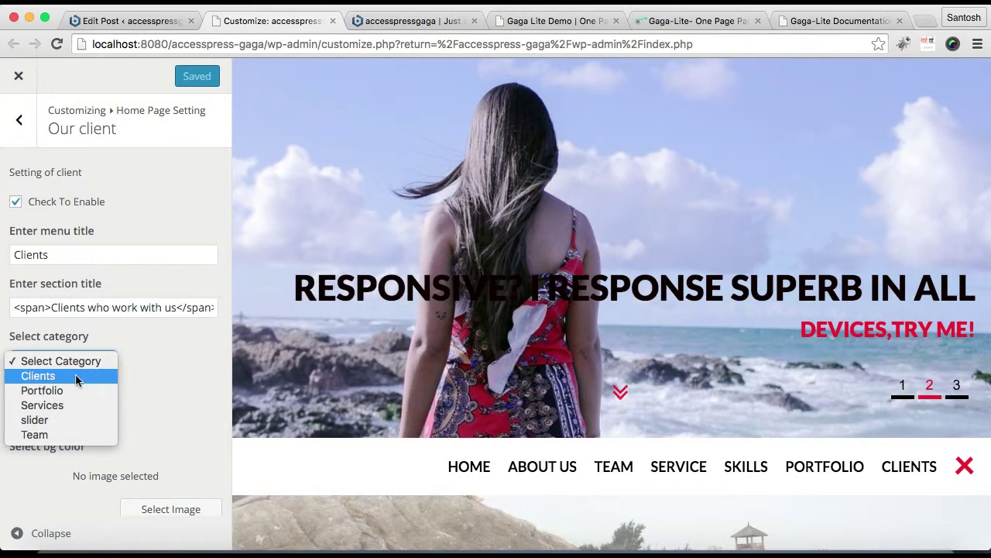
left_click(75, 376)
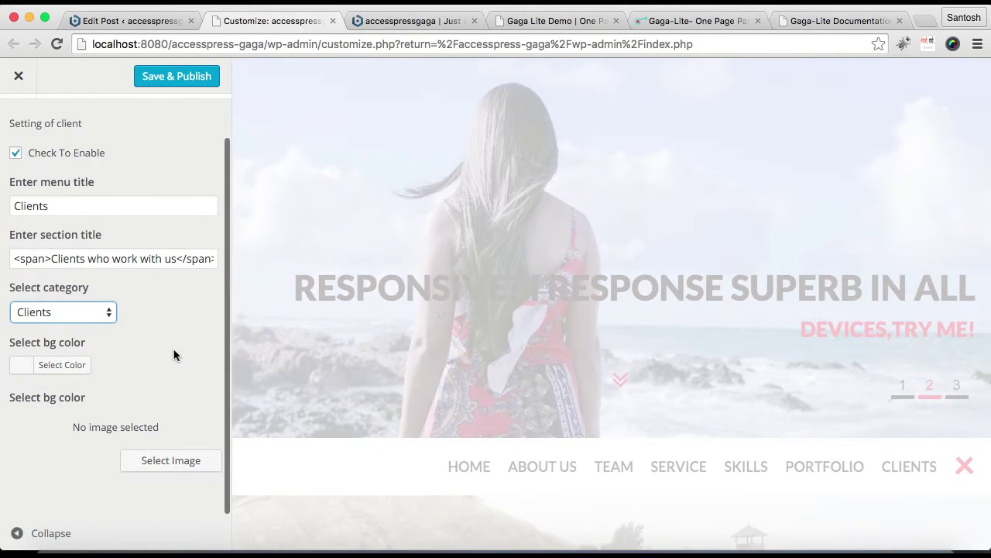
left_click(192, 77)
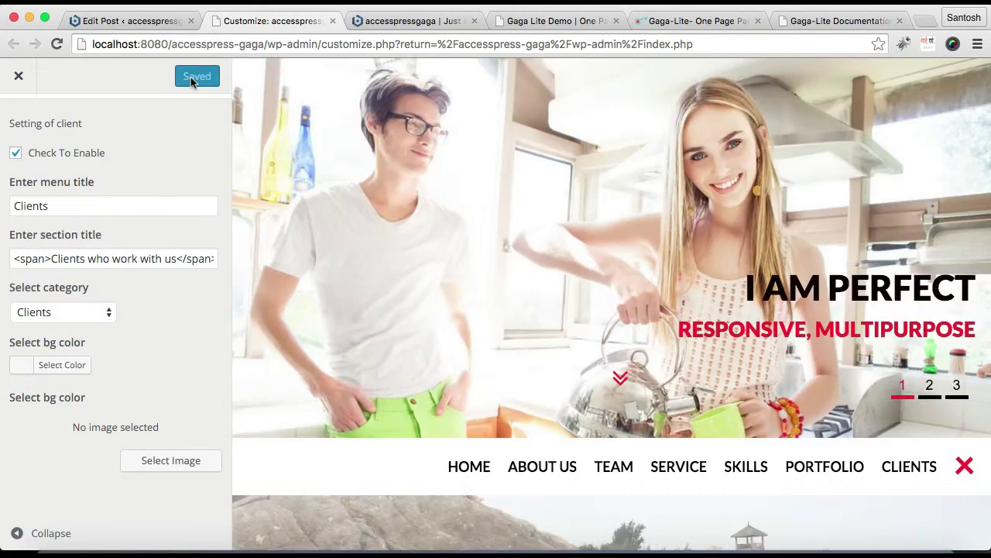
left_click(369, 23)
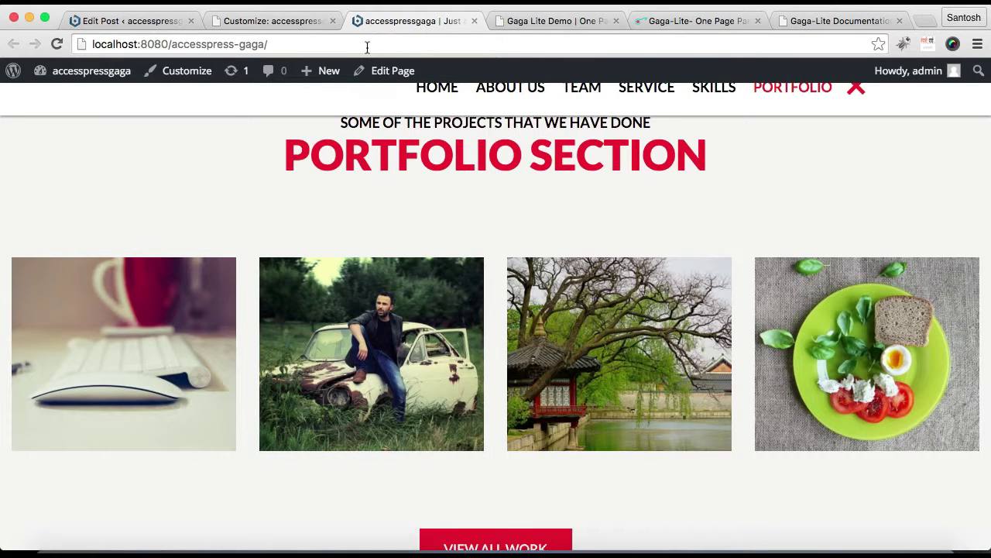
- Reload the live site, check that Our Clients shows the Jupiter and half Studio logos, then compare with the Gaga Lite demo
left_click(368, 44)
key("Return")
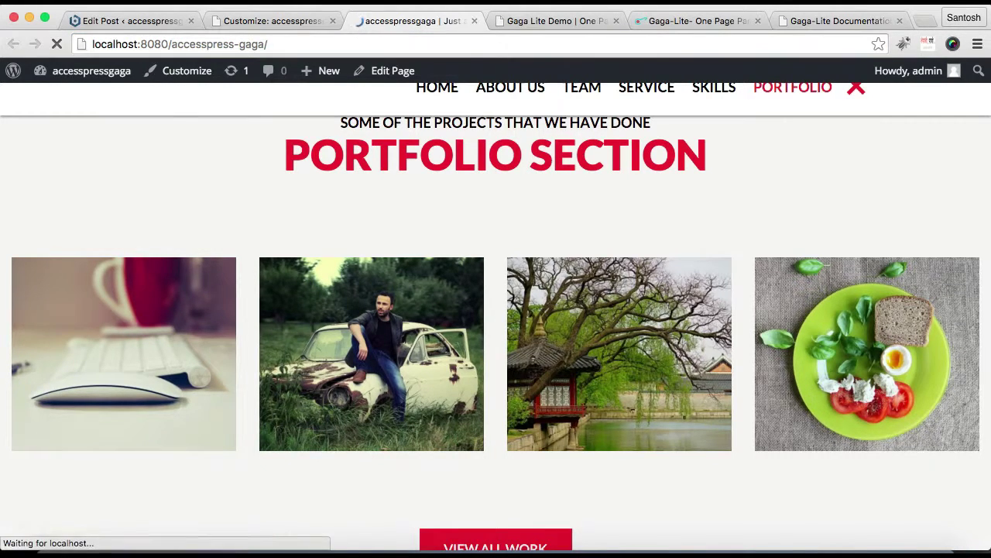
scroll(407, 209, "down", 15)
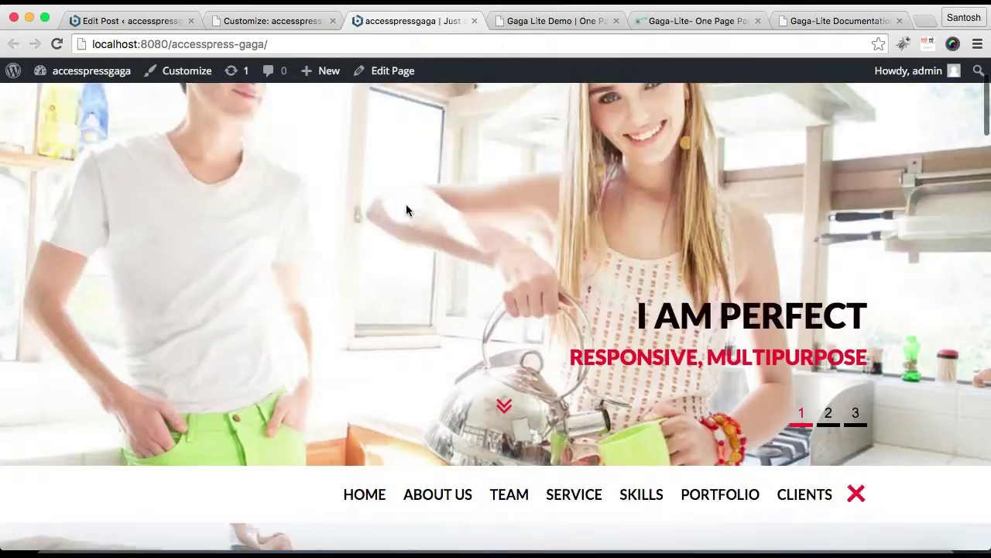
scroll(409, 211, "down", 20)
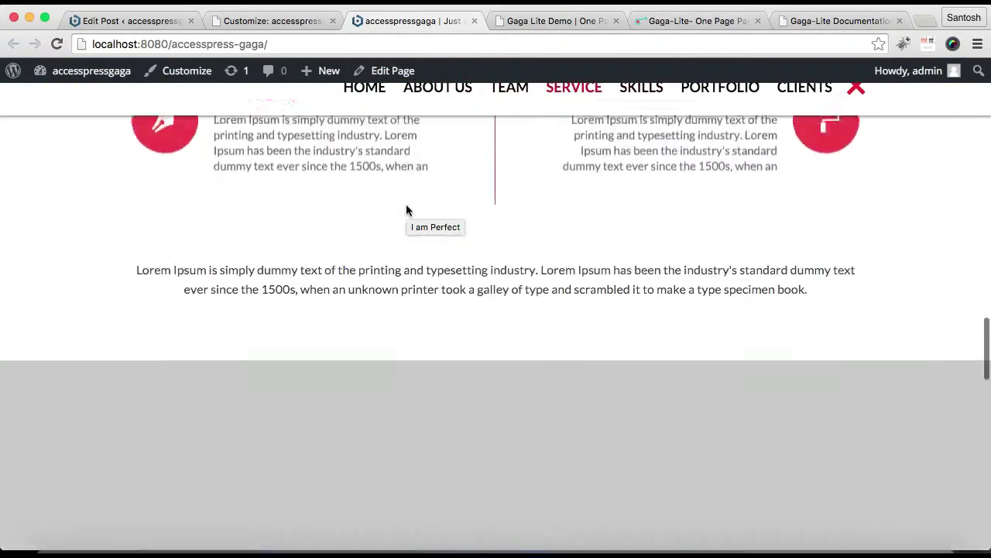
scroll(406, 204, "down", 20)
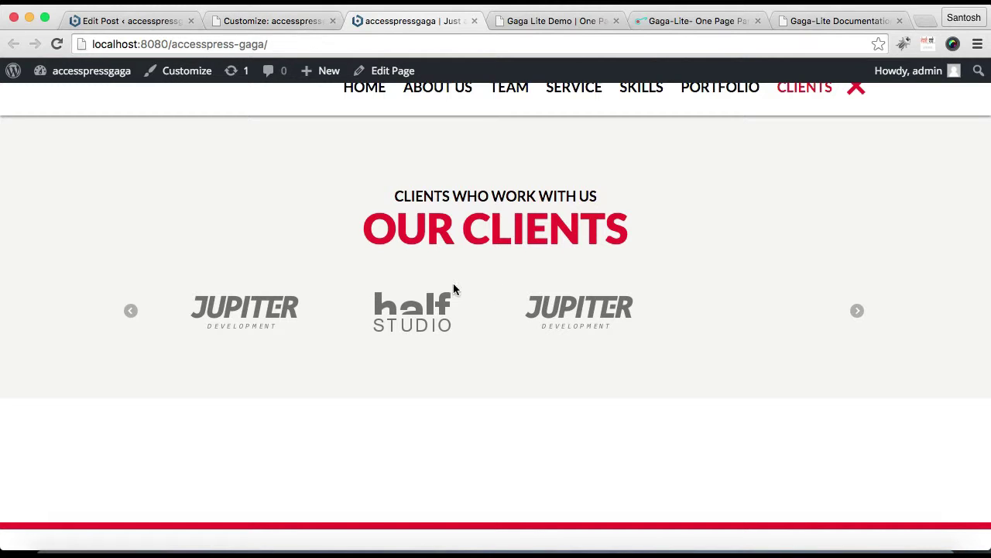
scroll(454, 287, "up", 10)
scroll(454, 287, "up", 2)
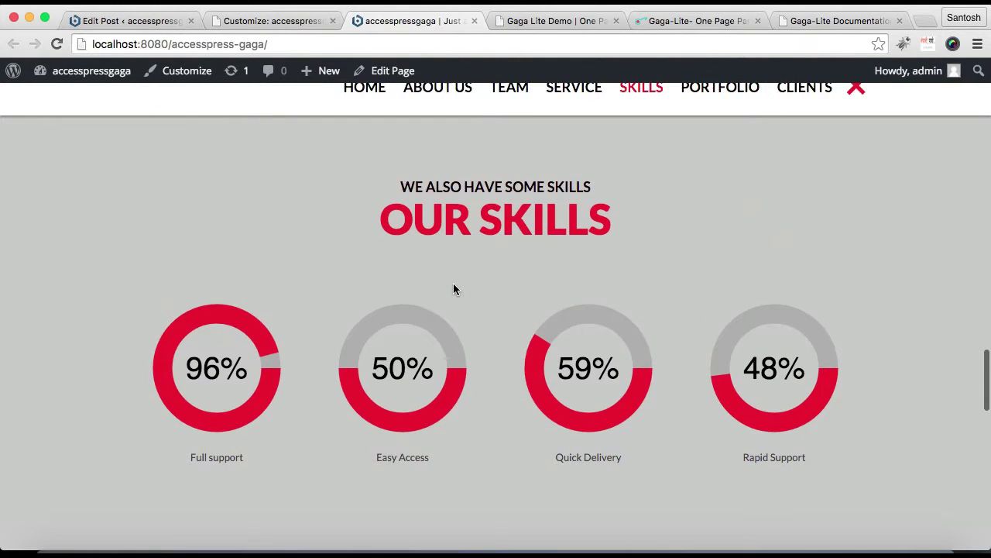
scroll(444, 350, "down", 12)
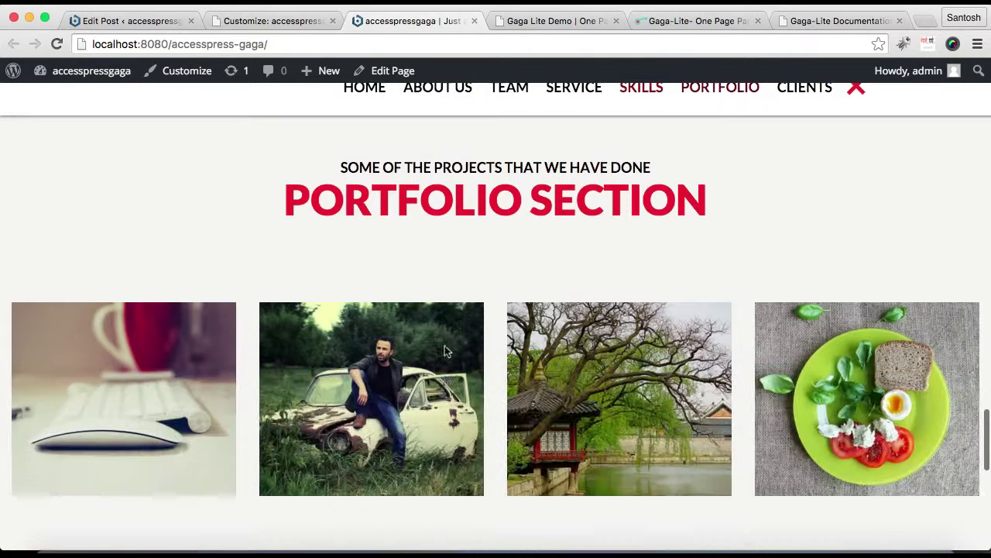
scroll(447, 353, "up", 2)
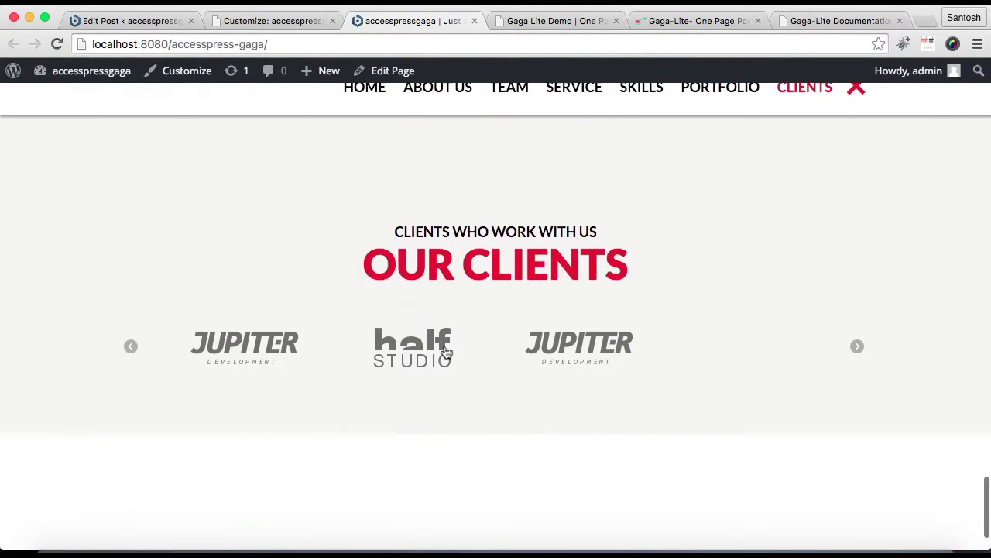
left_click(535, 26)
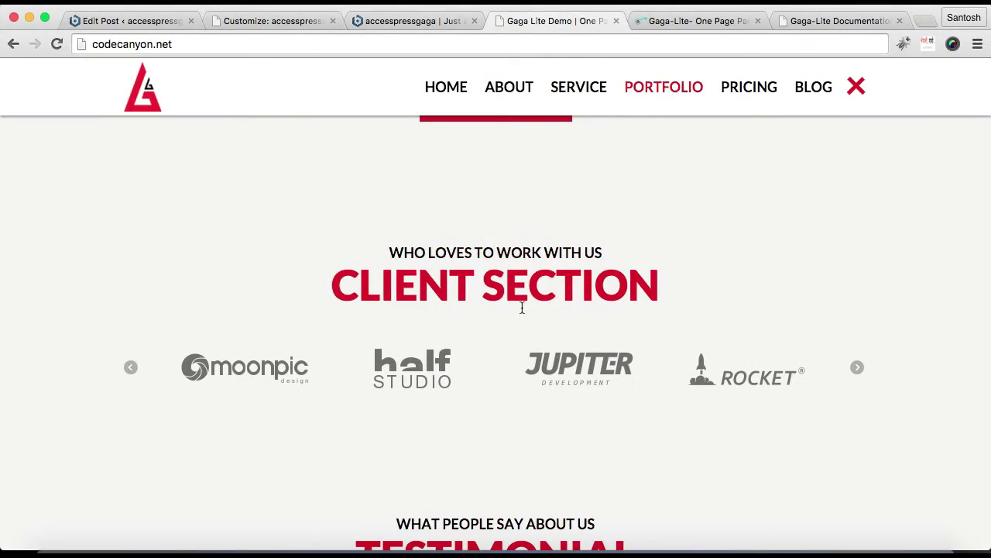
scroll(502, 287, "up", 5)
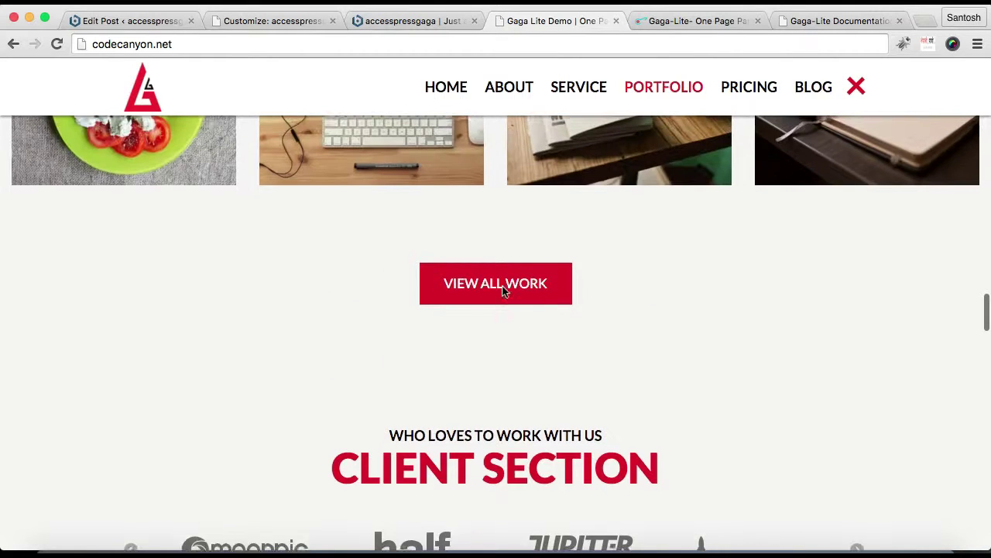
scroll(504, 288, "down", 3)
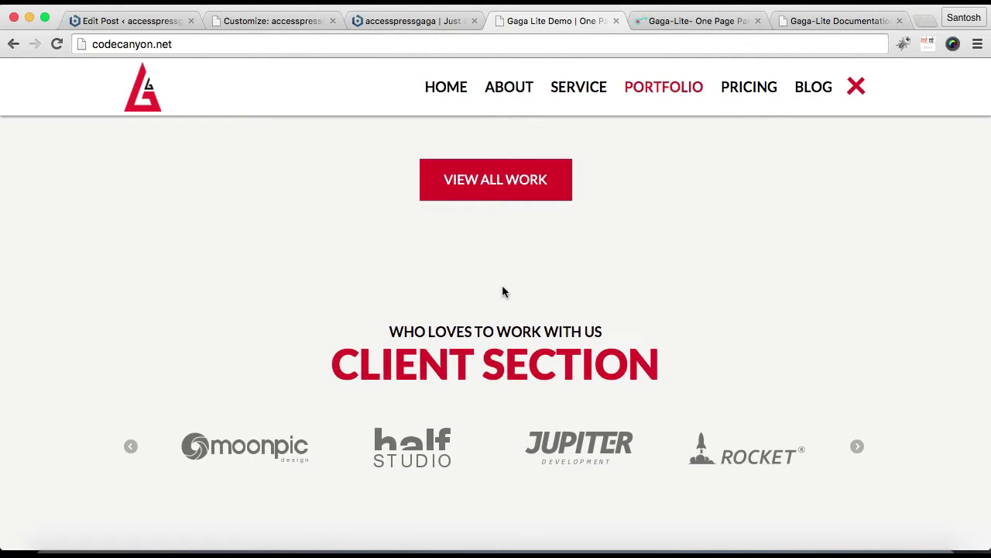